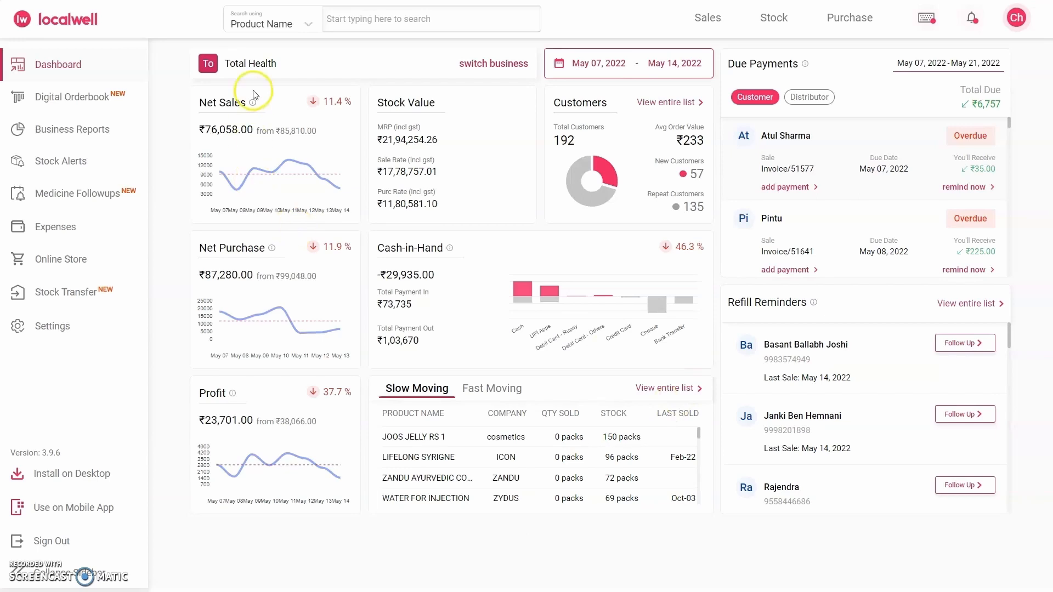
- Set the dashboard's date range to Apr 15 – May 14, 2022 and review the total, new and repeat customer figures
click(635, 65)
click(602, 143)
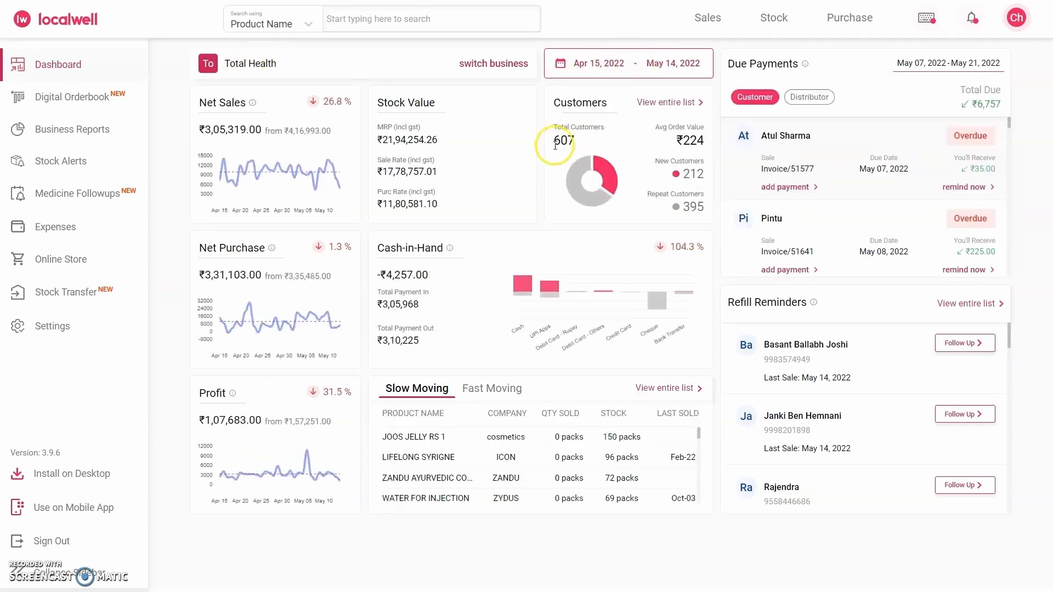
click(554, 145)
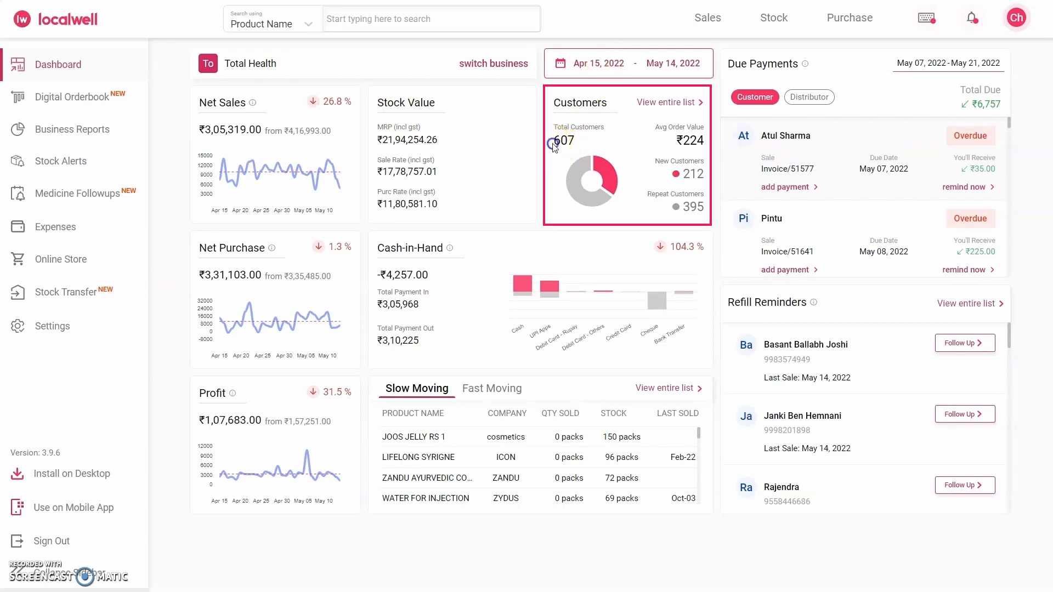
click(556, 141)
click(518, 122)
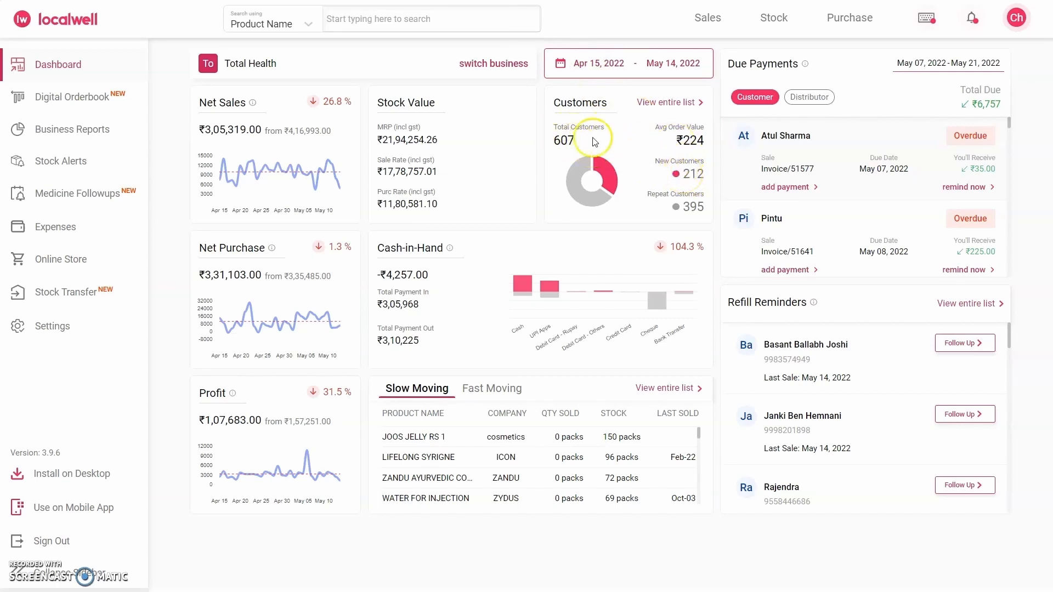
drag(684, 174, 710, 177)
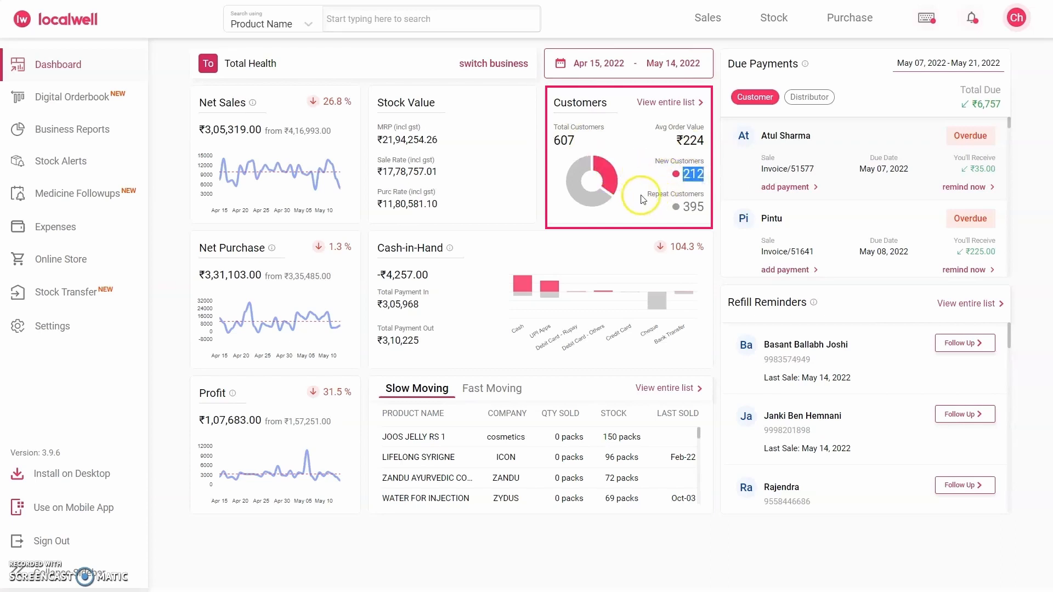
drag(684, 204, 711, 204)
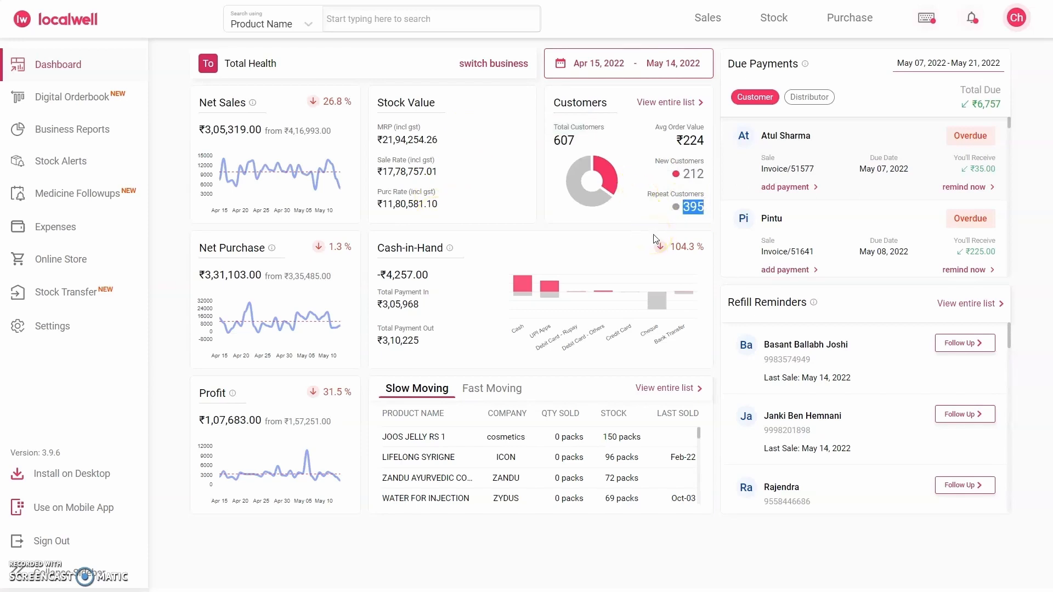
click(630, 219)
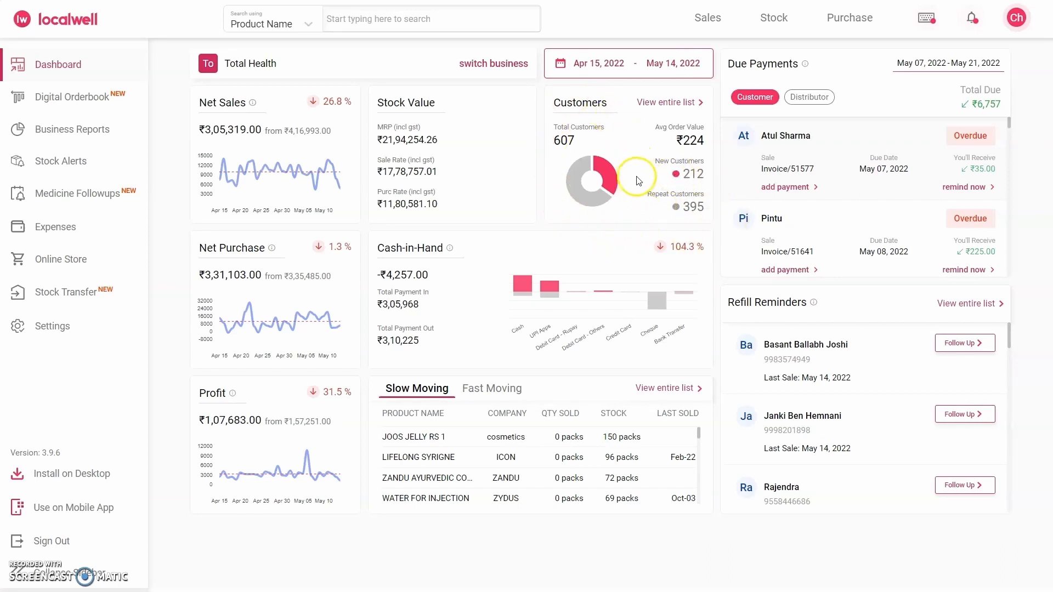
- Start a new sale invoice and select the existing customer by searching for the customer's name
click(706, 20)
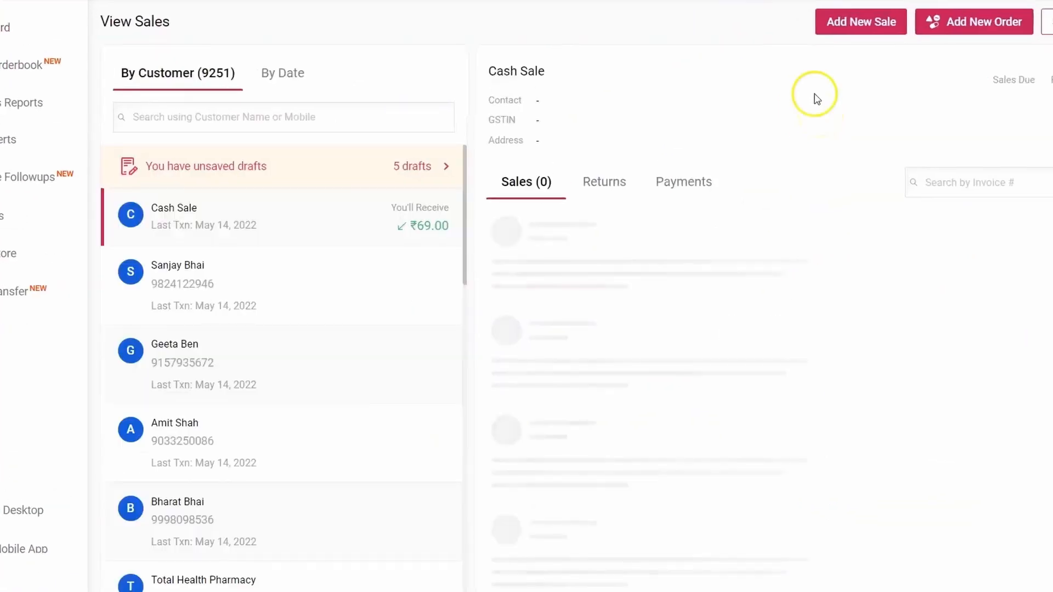
click(853, 25)
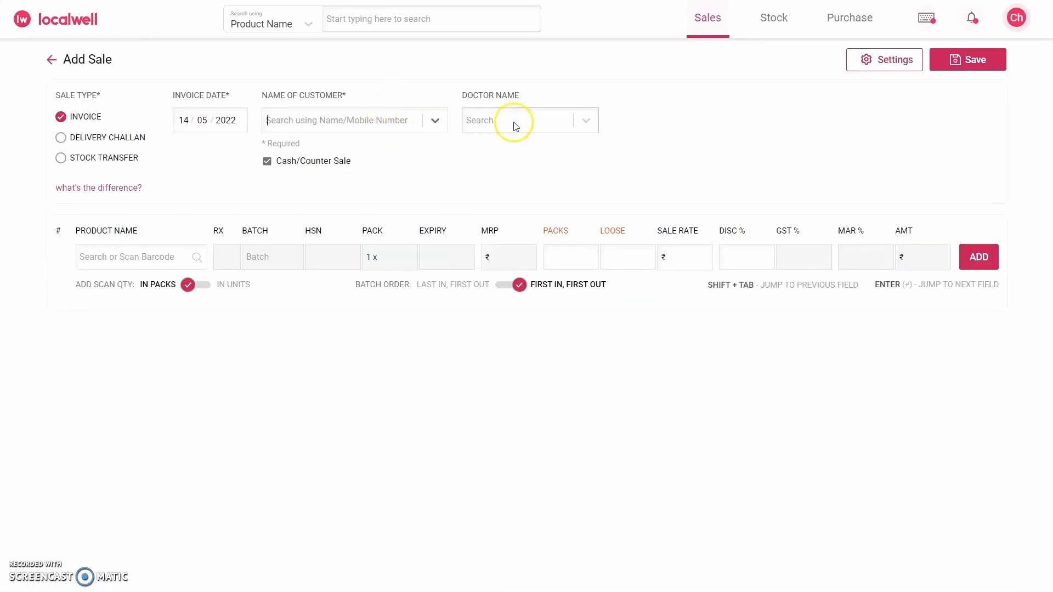
text(vanda)
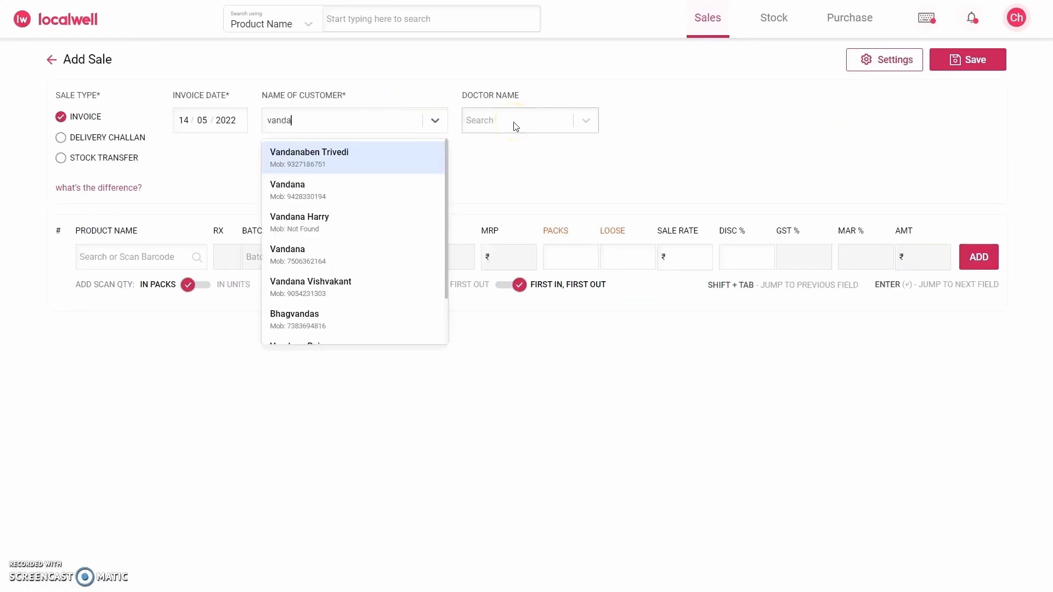
key(Return)
- Add 1 pack of CLONAZ MD 0.5 MG from batch MT215367 with 100 units in stock to the invoice
text(clona)
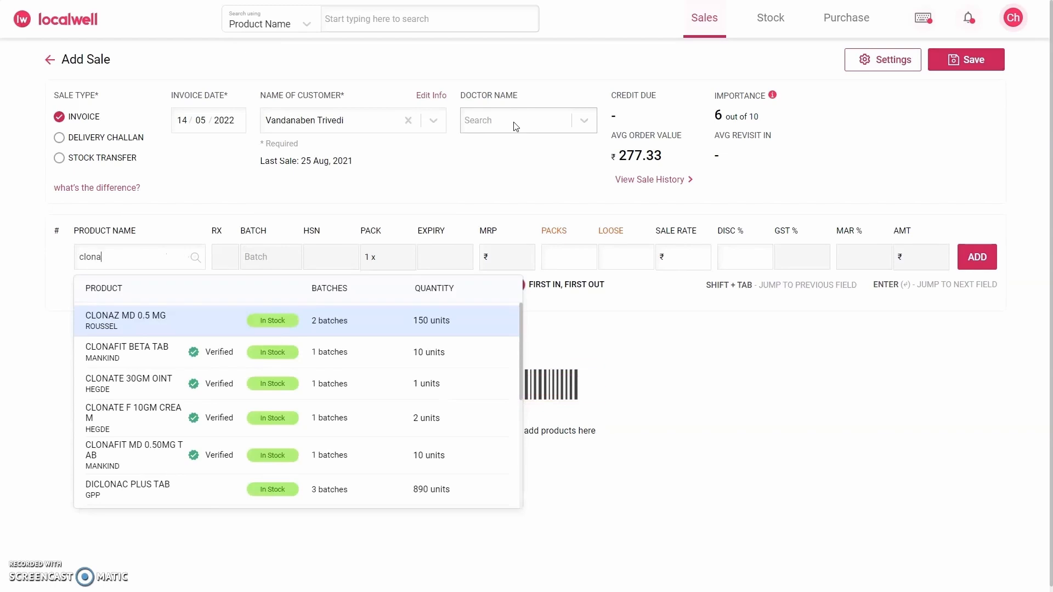
key(Return)
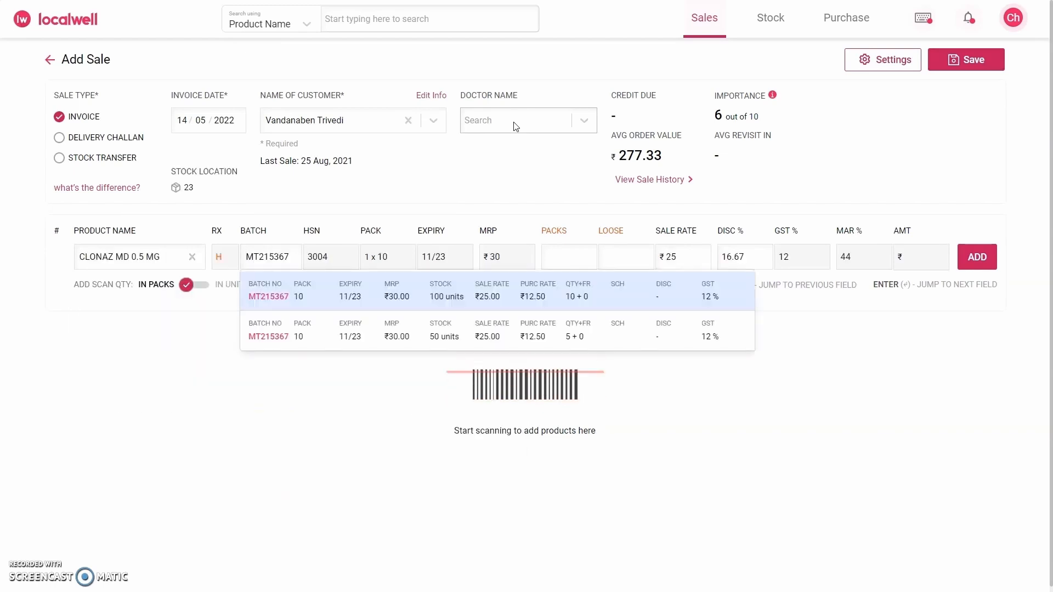
key(Return)
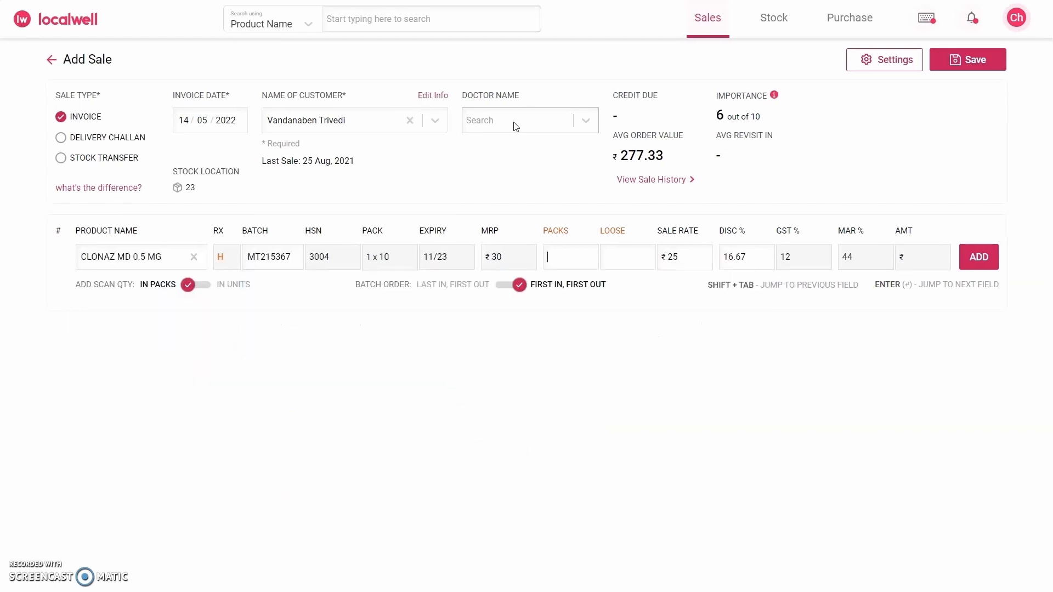
key(Return)
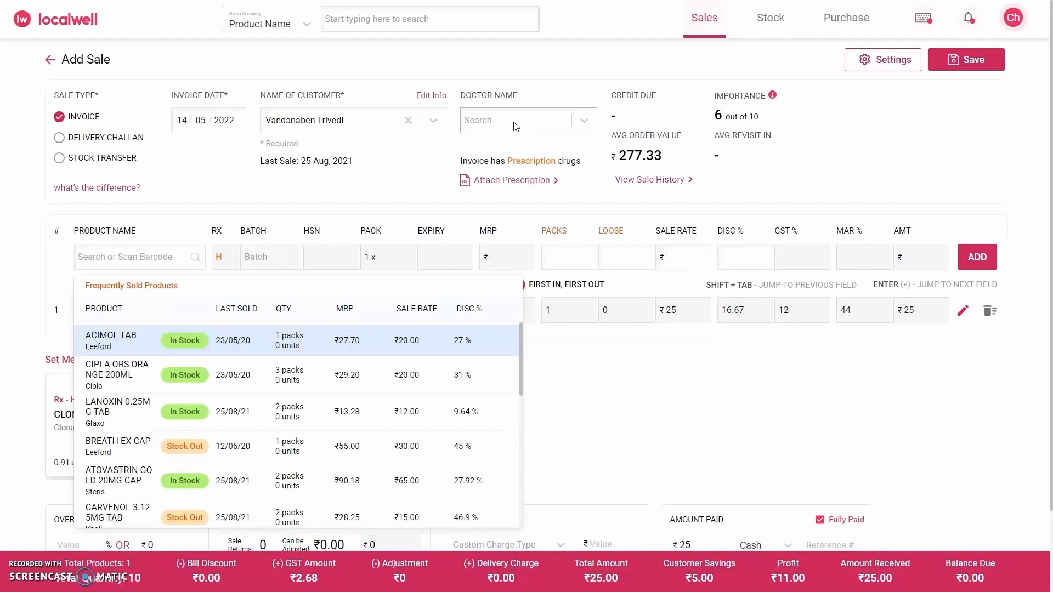
key(Escape)
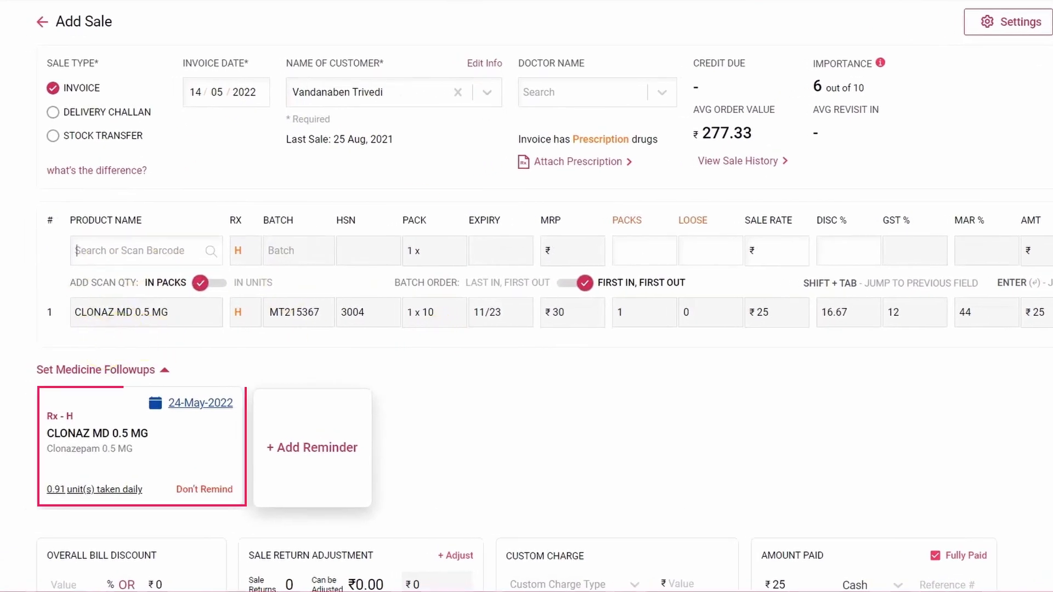
- Compare the CLONAZ MD 0.5 MG follow-up card's date and daily units with the quantity and pack size sold
scroll(126, 389, down, 2)
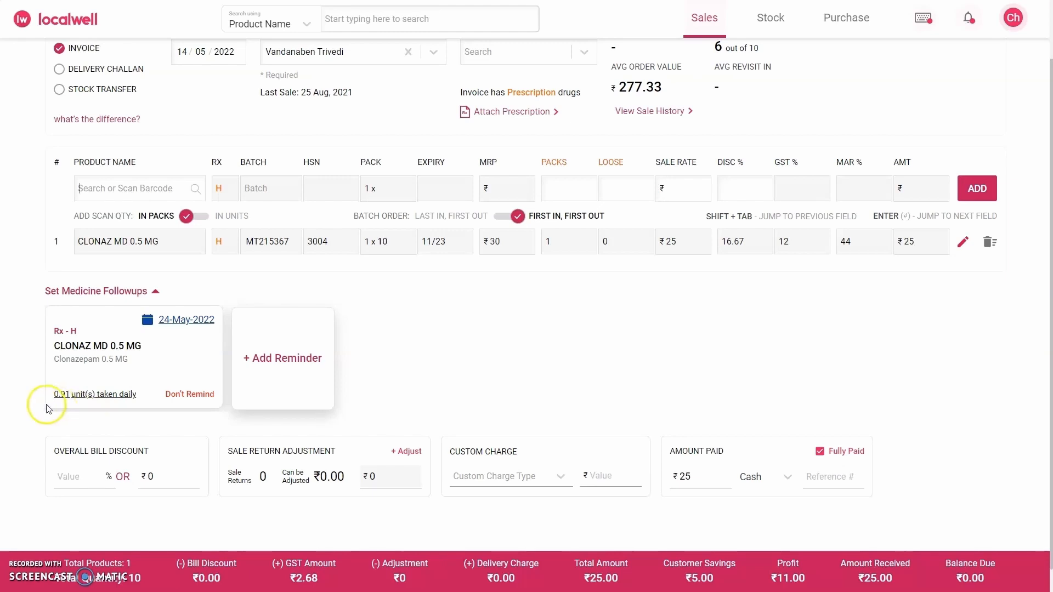
mouse_move(126, 403)
click(548, 245)
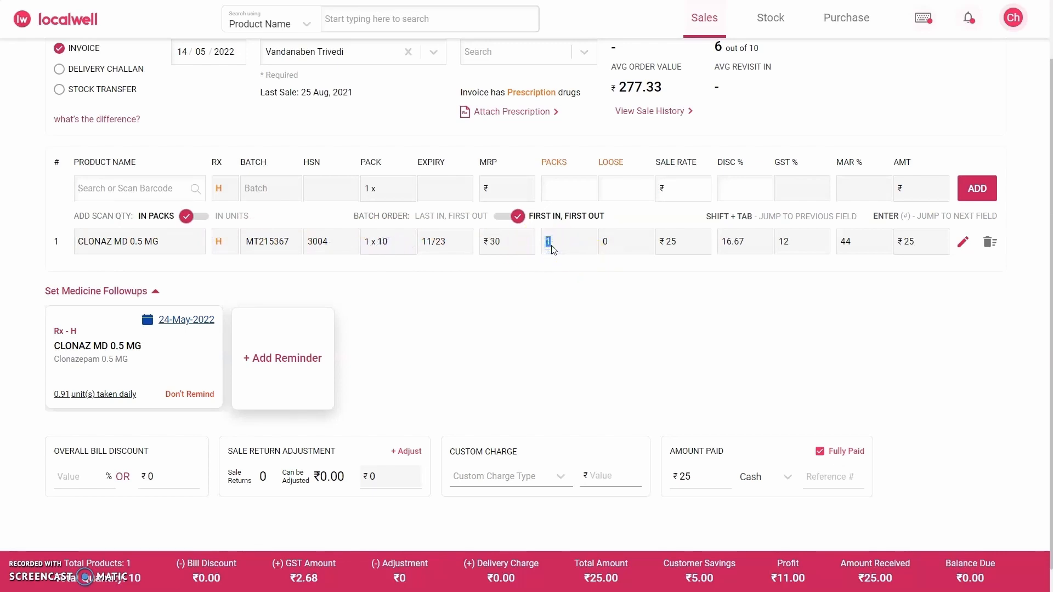
click(414, 250)
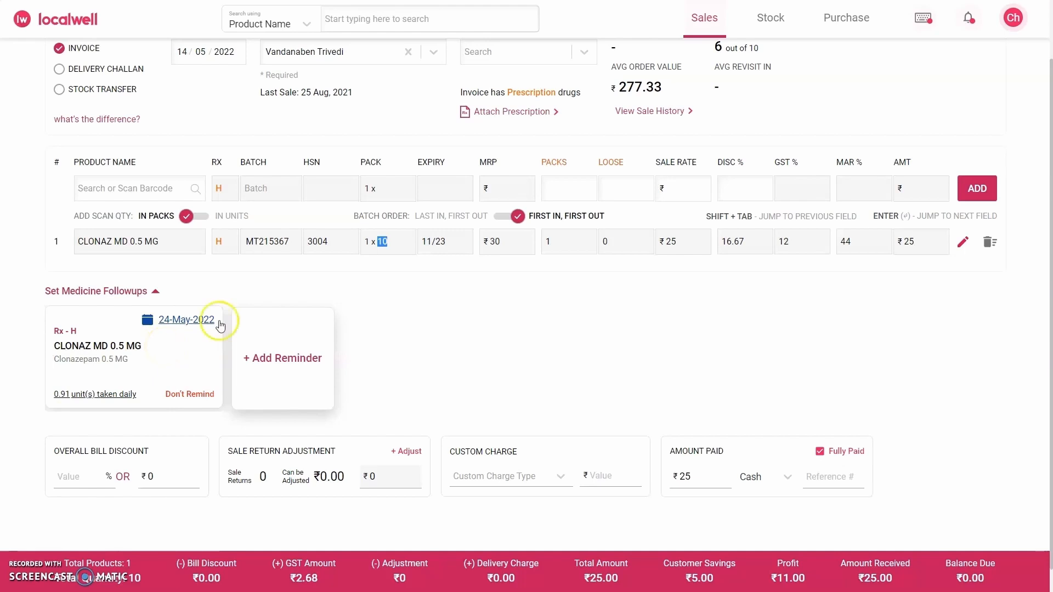
- Add 1 pack of GLYCOMET GP 1MG TAB from batch 48014981 to the invoice as the second product
click(123, 192)
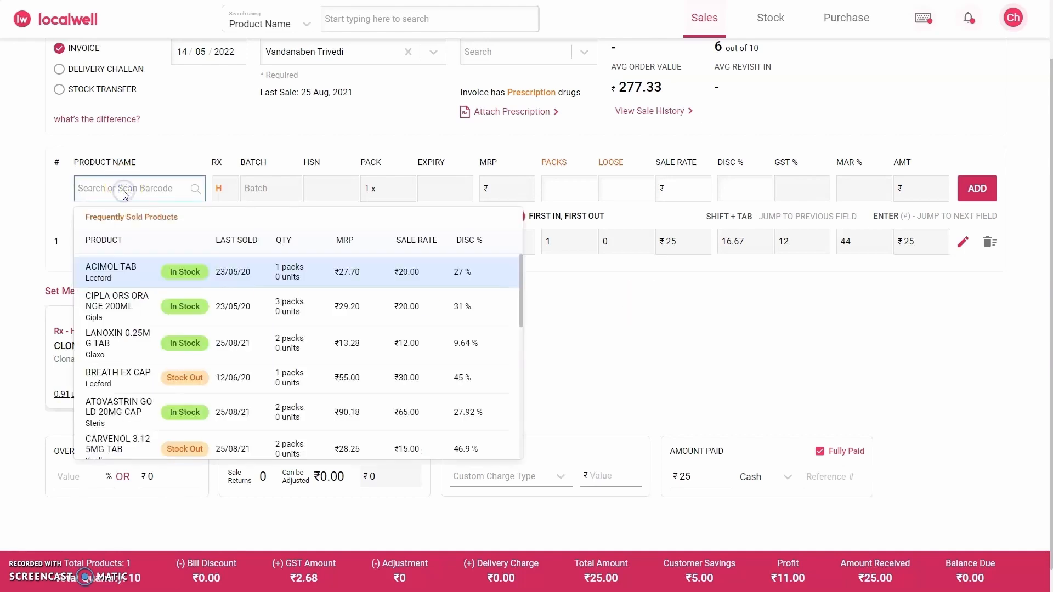
text(glycome)
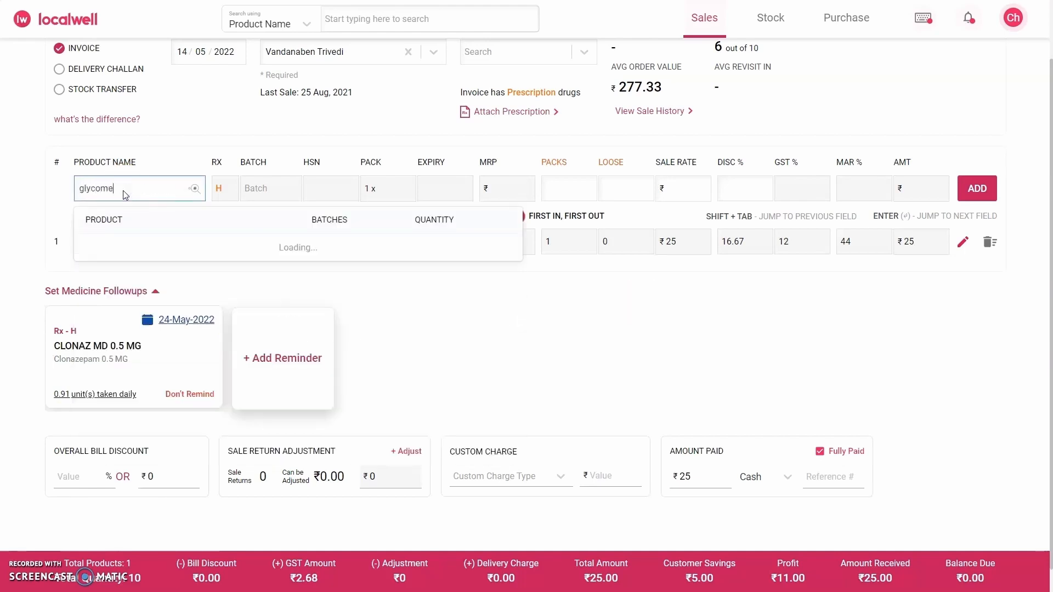
key(Down)
key(Down)
key(Down)
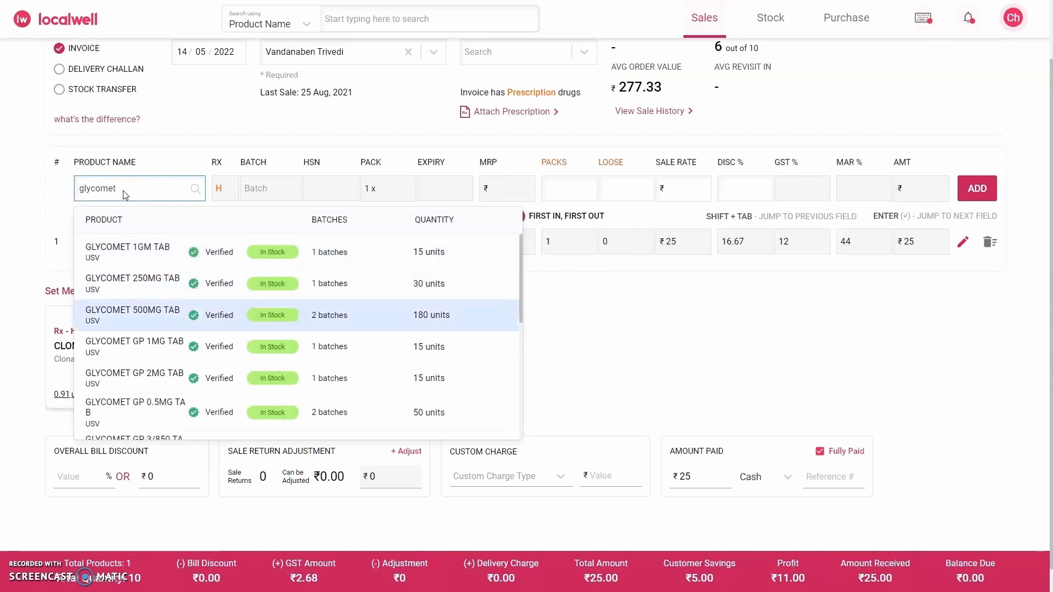
key(Return)
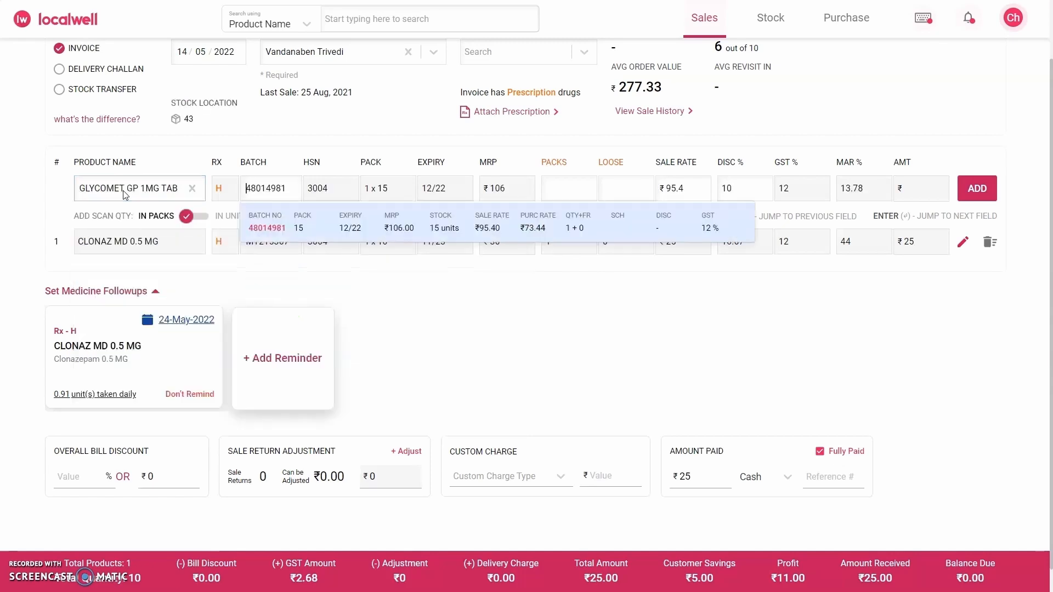
key(Return)
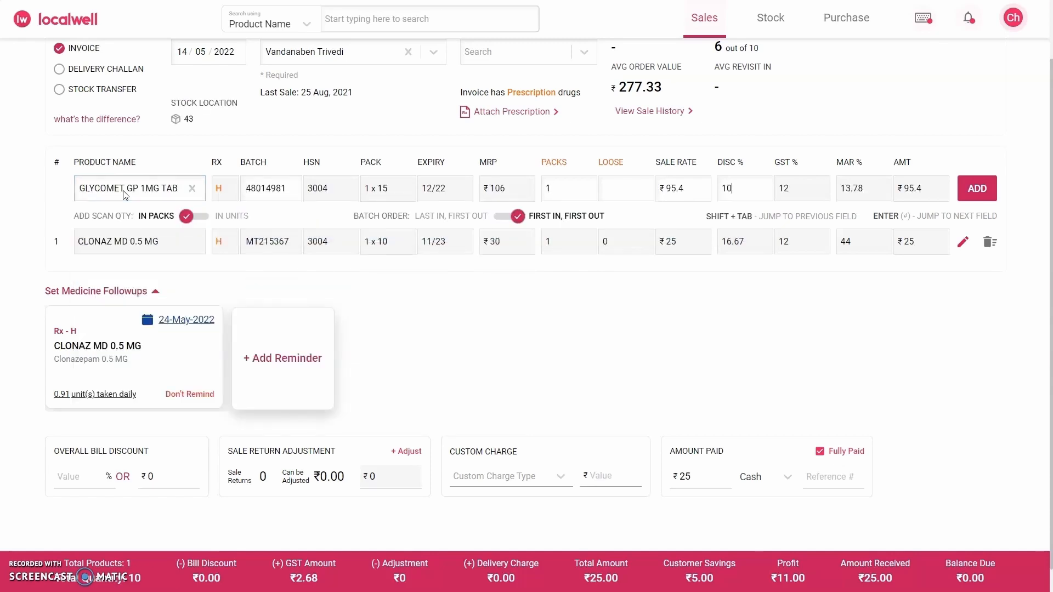
key(Return)
key(Escape)
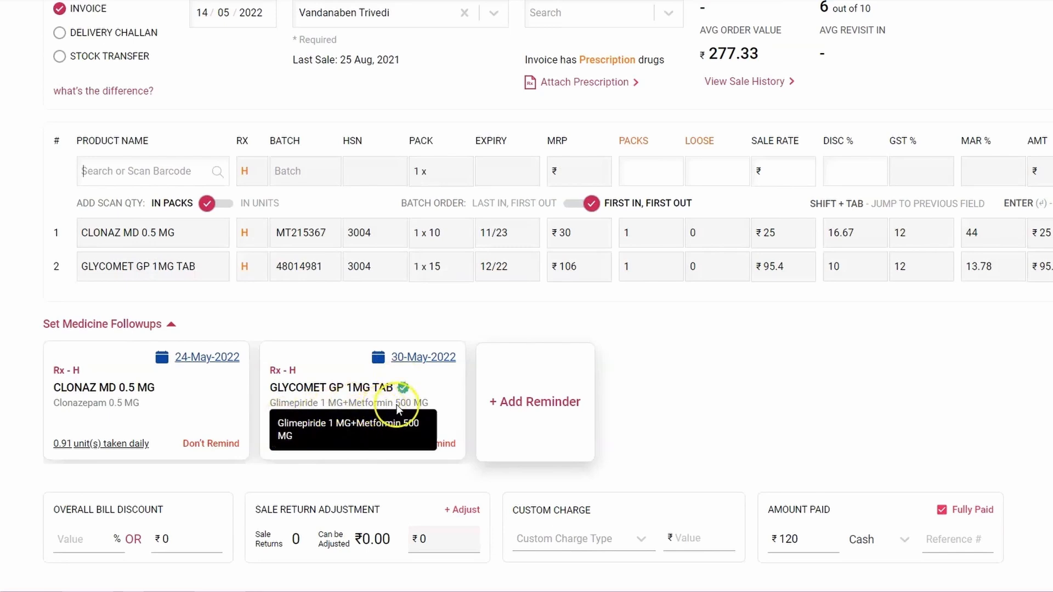
- Compare the GLYCOMET GP 1MG TAB follow-up card's date and daily units with the pack size on its invoice line
mouse_move(308, 451)
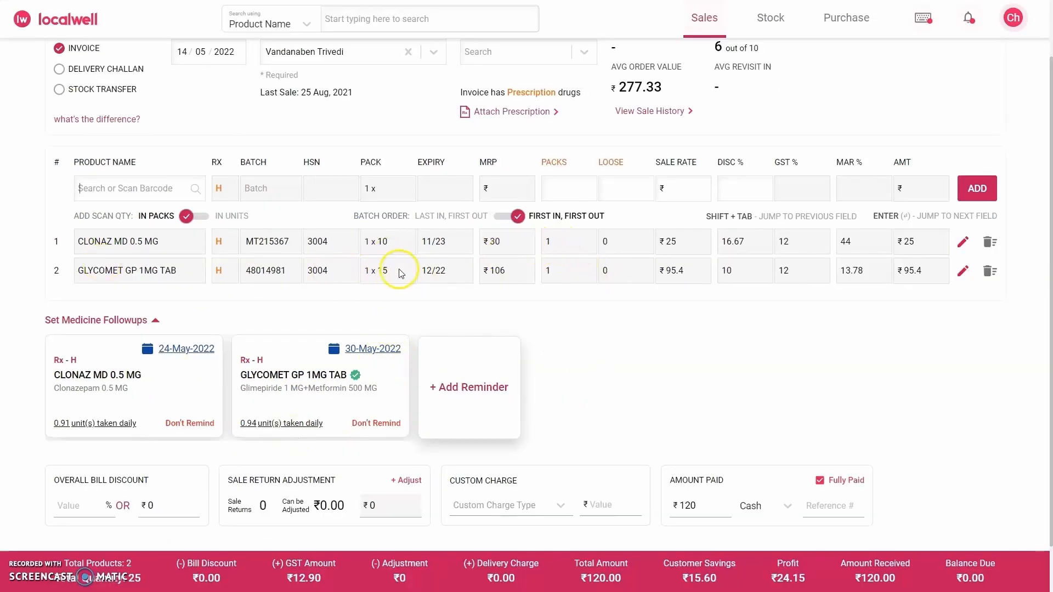
drag(84, 271, 169, 285)
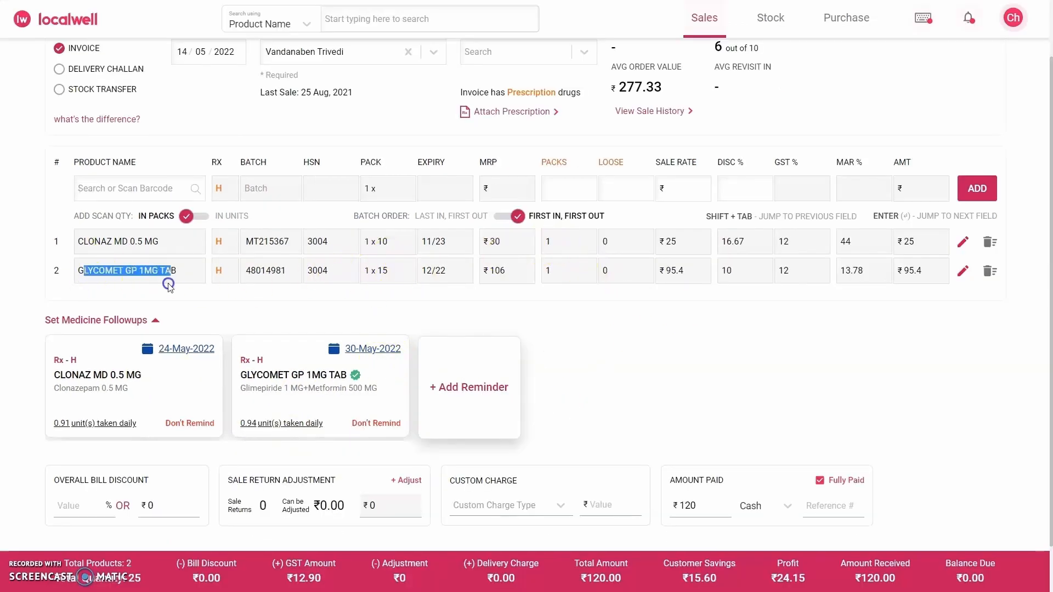
click(381, 271)
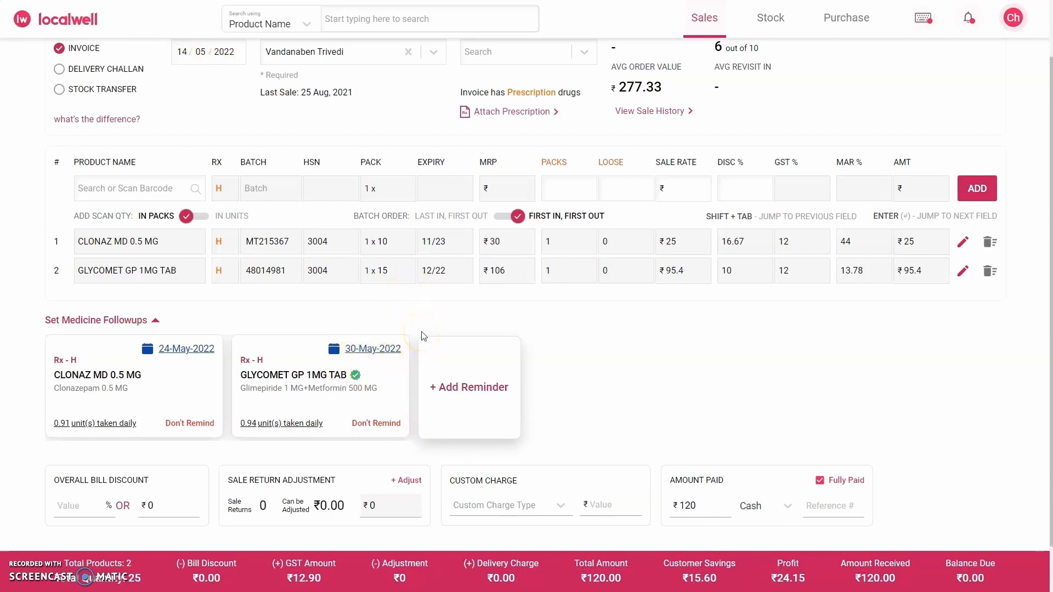
- Leave the Add Sale form without saving the invoice and return to the sales list
scroll(715, 321, up, 1)
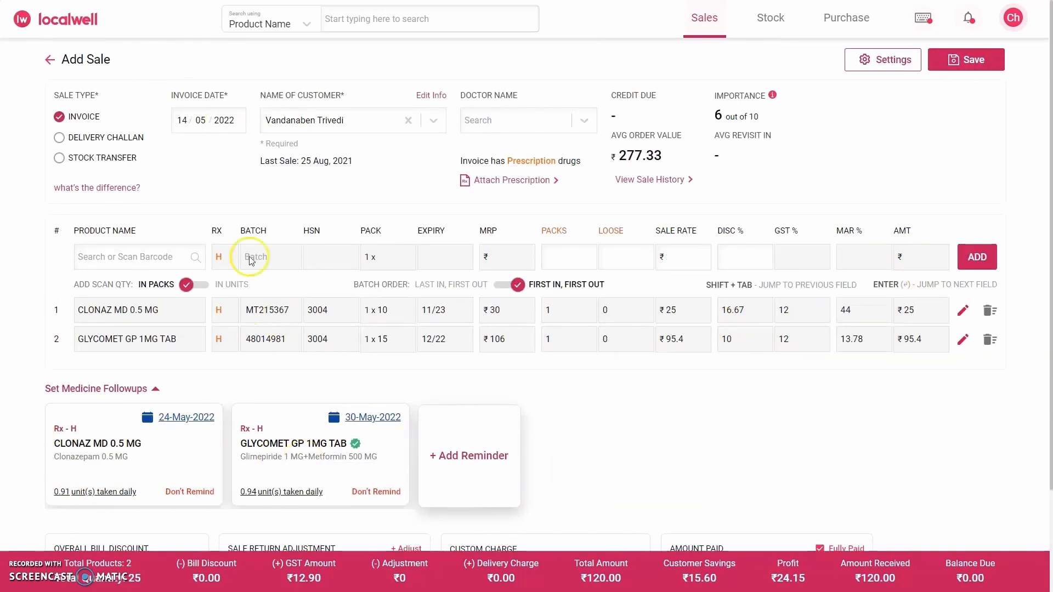
click(50, 59)
click(460, 317)
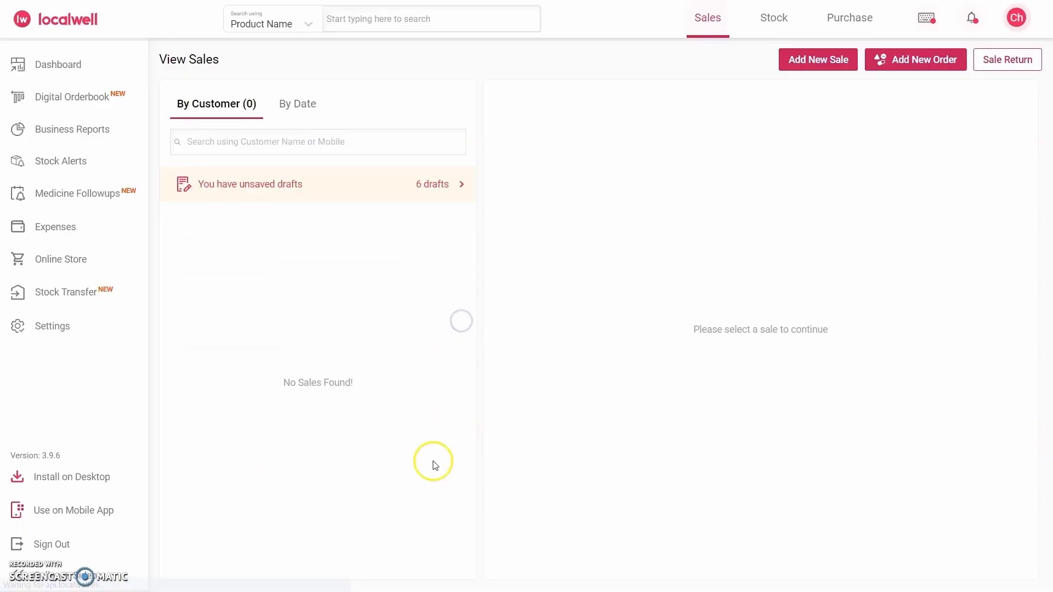
- Return to the dashboard, open the patient follow-ups from its refill reminders, and set the page zoom to 90%
click(90, 69)
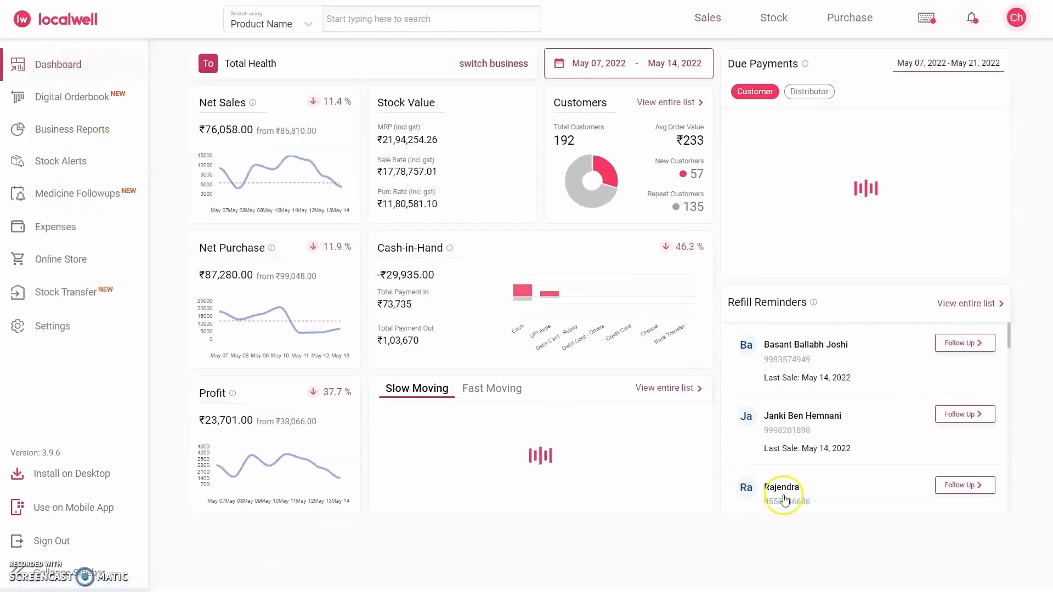
click(964, 433)
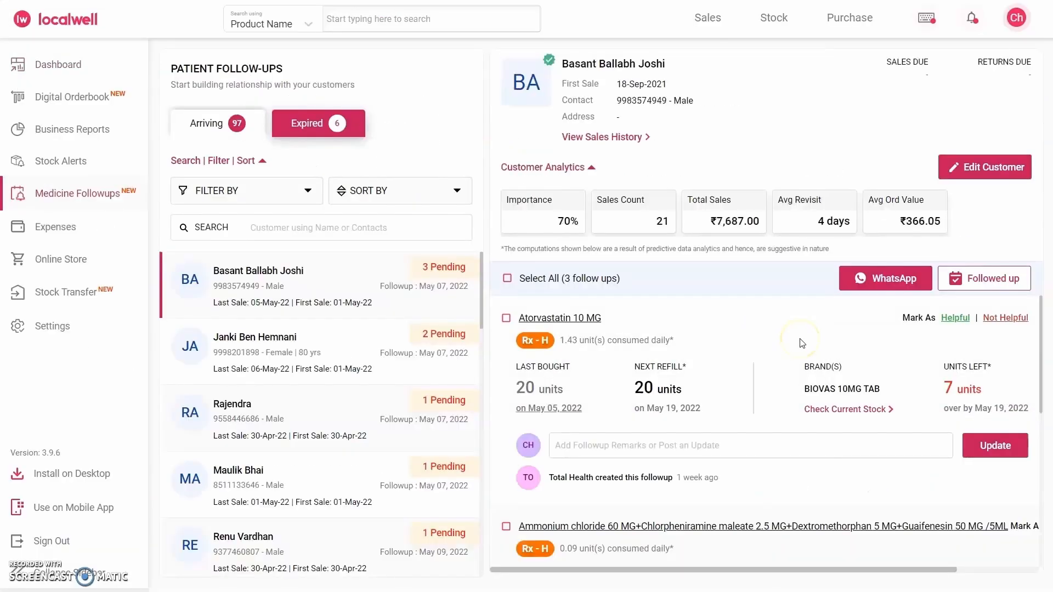
key(ctrl+minus)
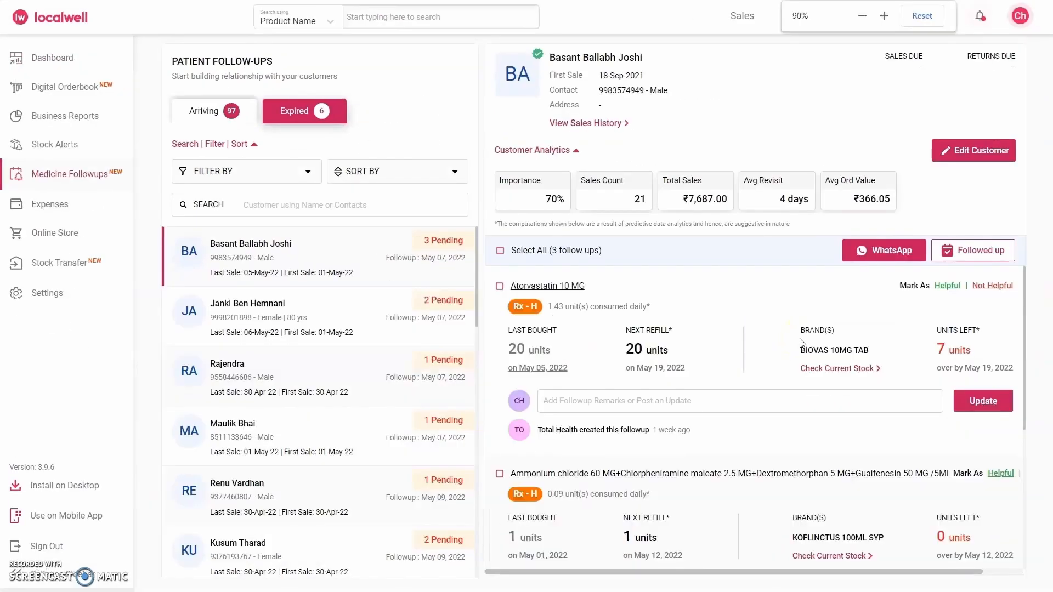
- Open the expired follow-up of the second listed customer and review the first sale date, gender and age
click(293, 321)
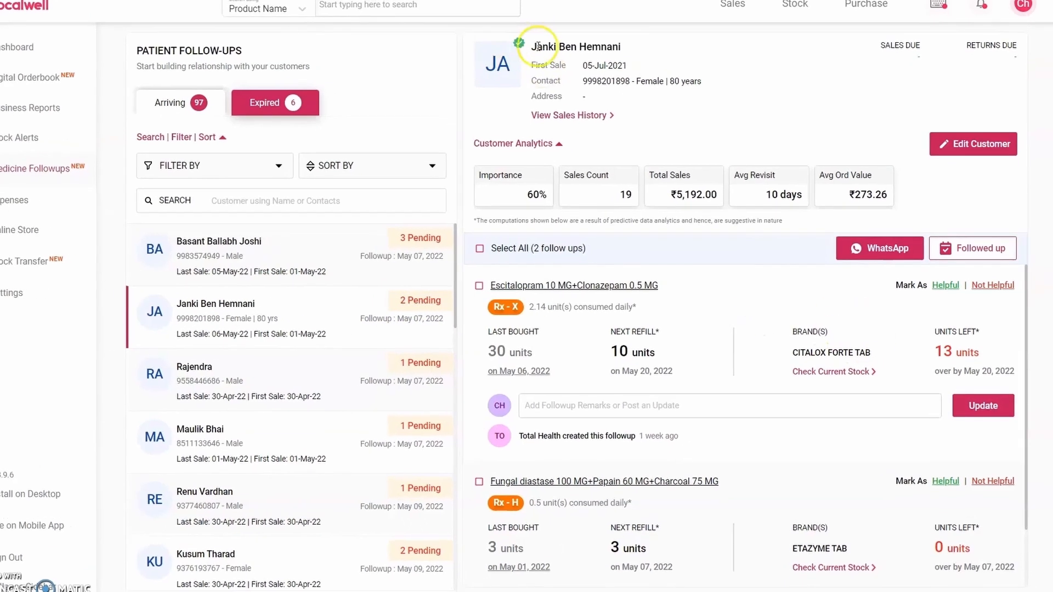
mouse_move(504, 30)
mouse_down()
mouse_move(599, 30)
mouse_move(589, 42)
mouse_up()
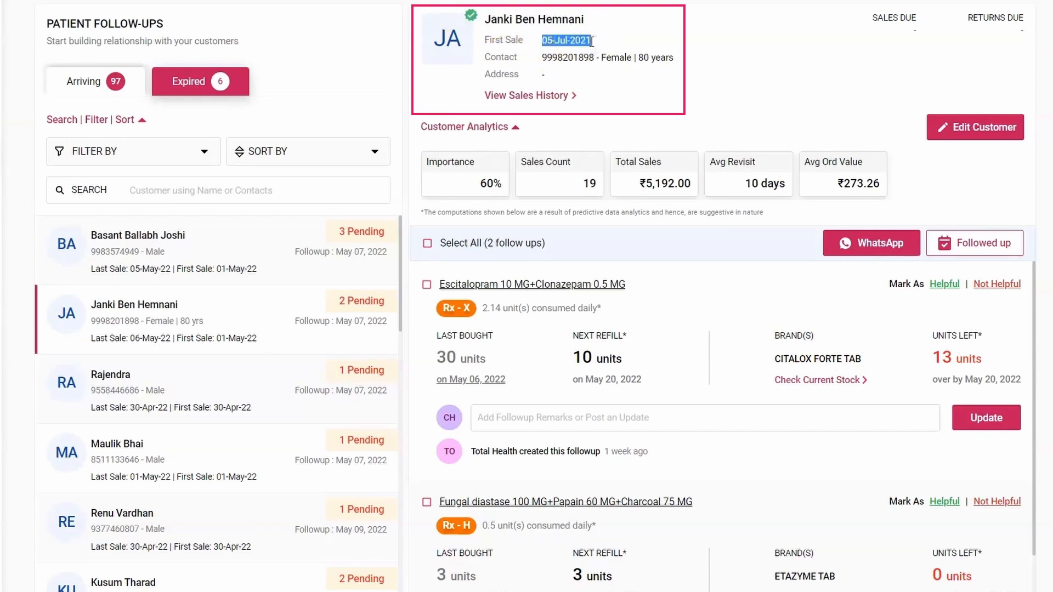
click(639, 58)
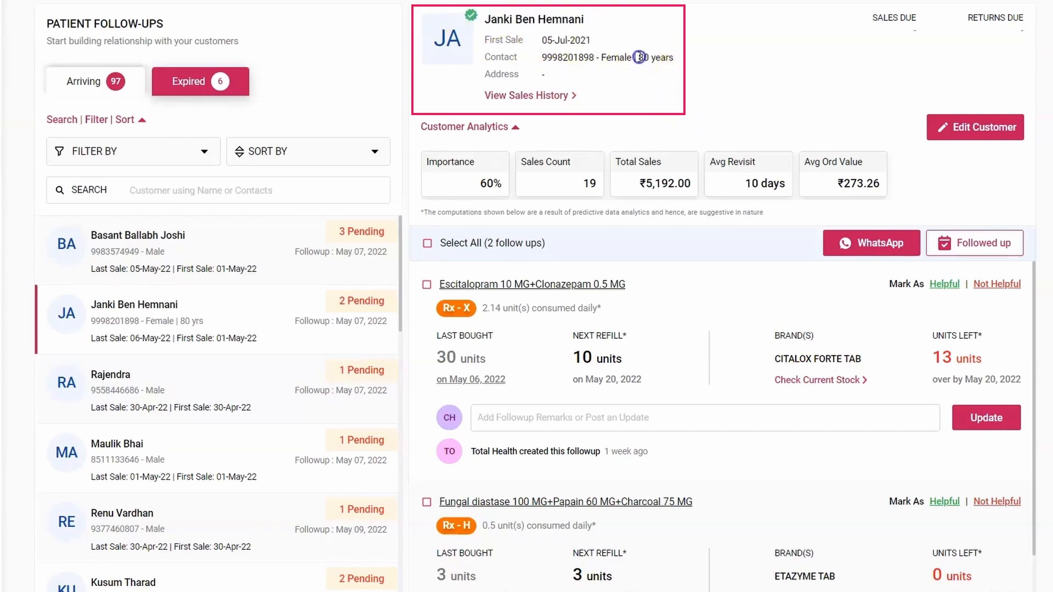
drag(601, 57, 624, 59)
click(699, 80)
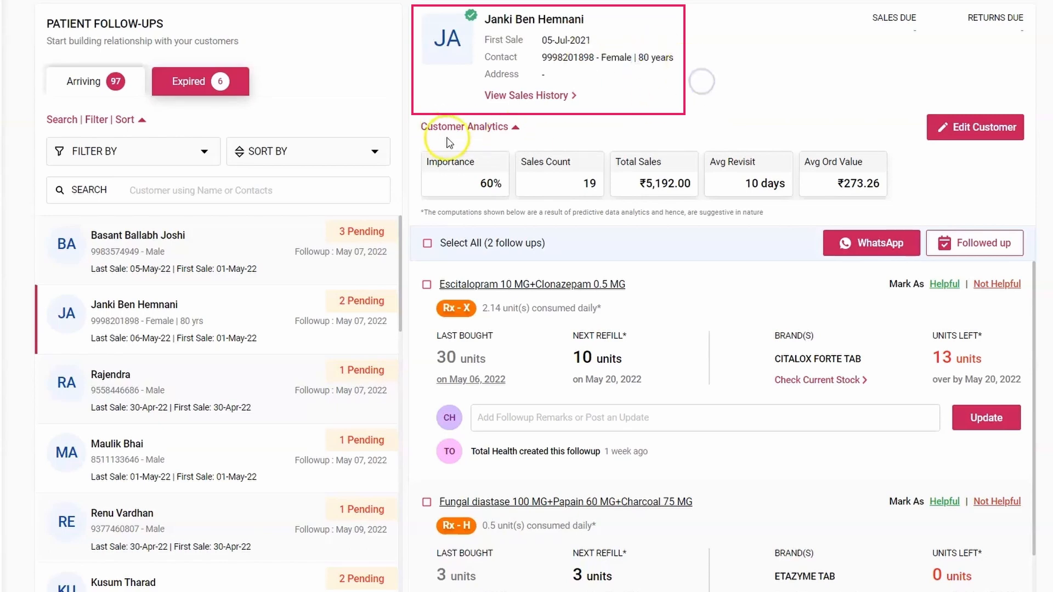
- Review the customer's importance, sales count, total sales, average revisit and average order value, and collapse the customer analytics
click(472, 185)
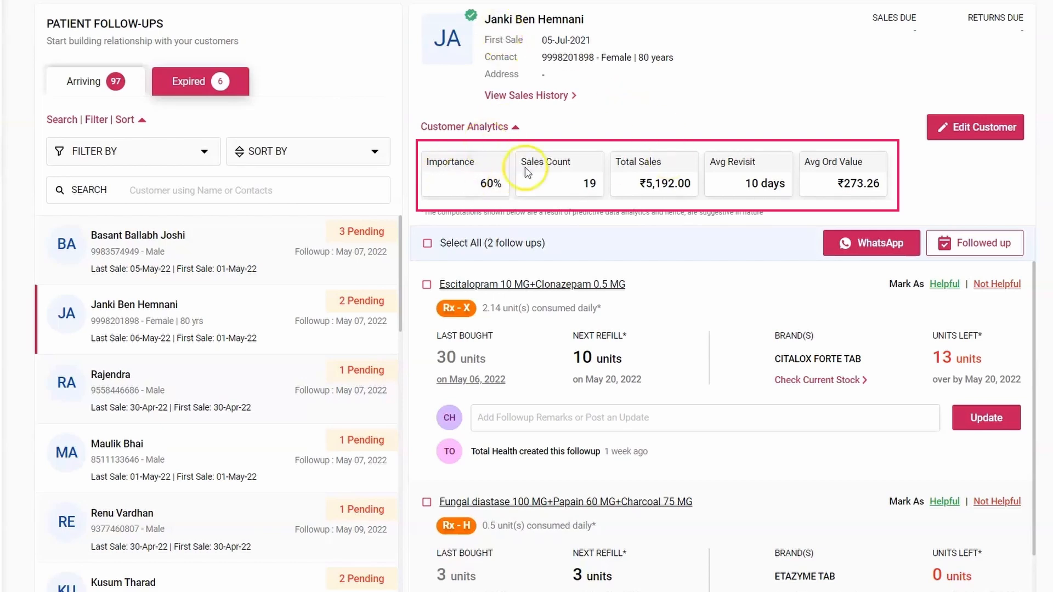
click(478, 189)
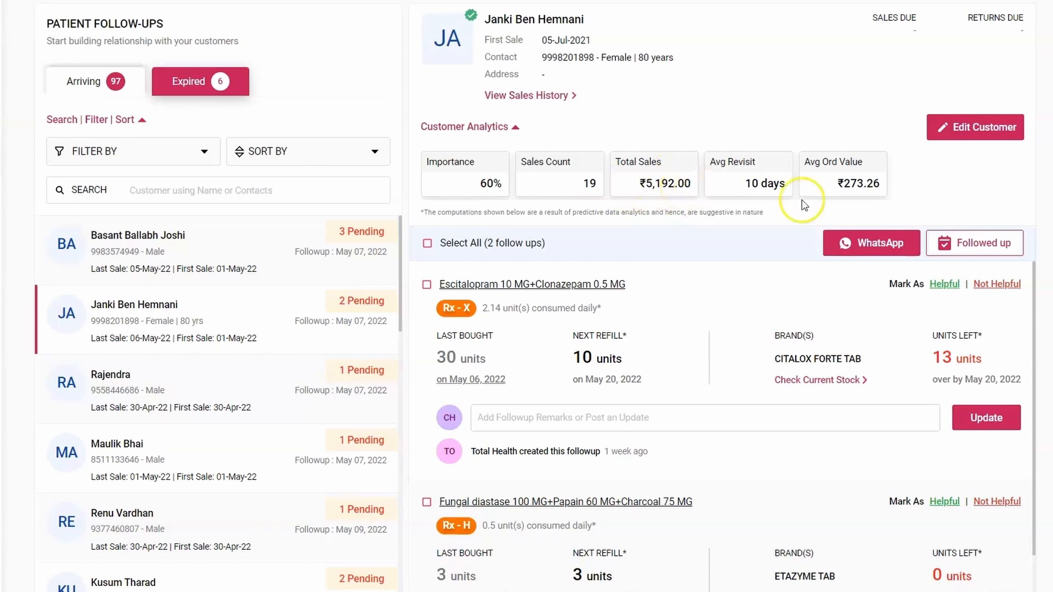
click(743, 190)
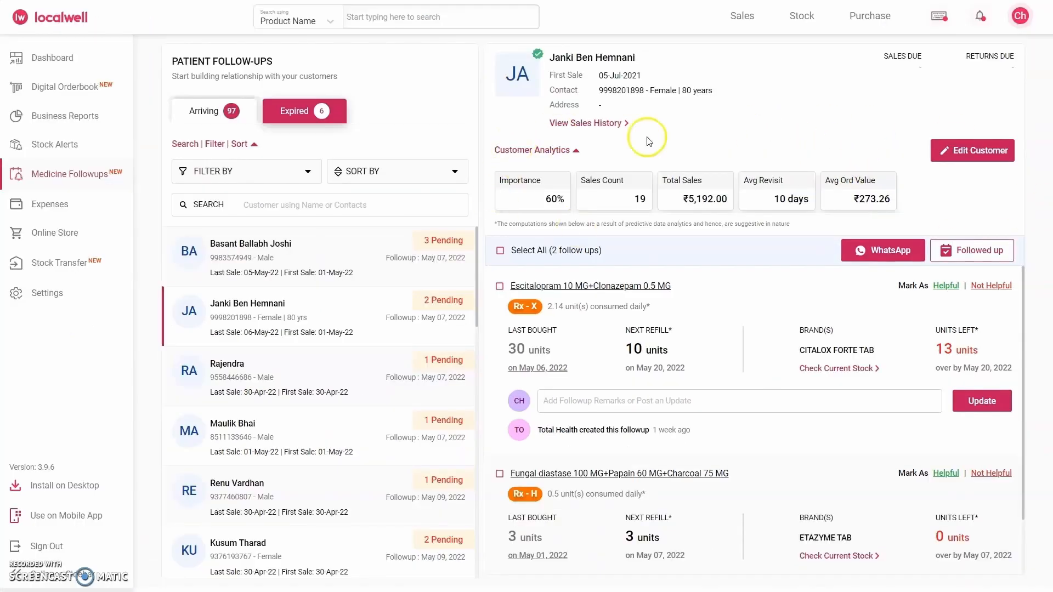
click(549, 149)
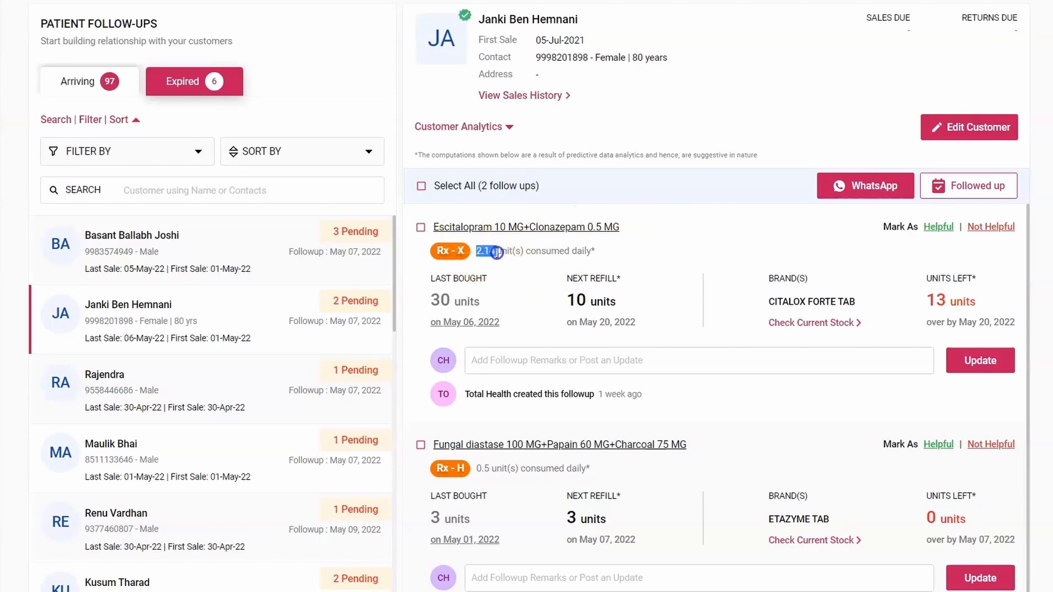
- Check the Escitalopram 10 MG+Clonazepam 0.5 MG follow-up's daily consumption, last bought and next refill units, and view the customer's sales history
drag(496, 252, 615, 255)
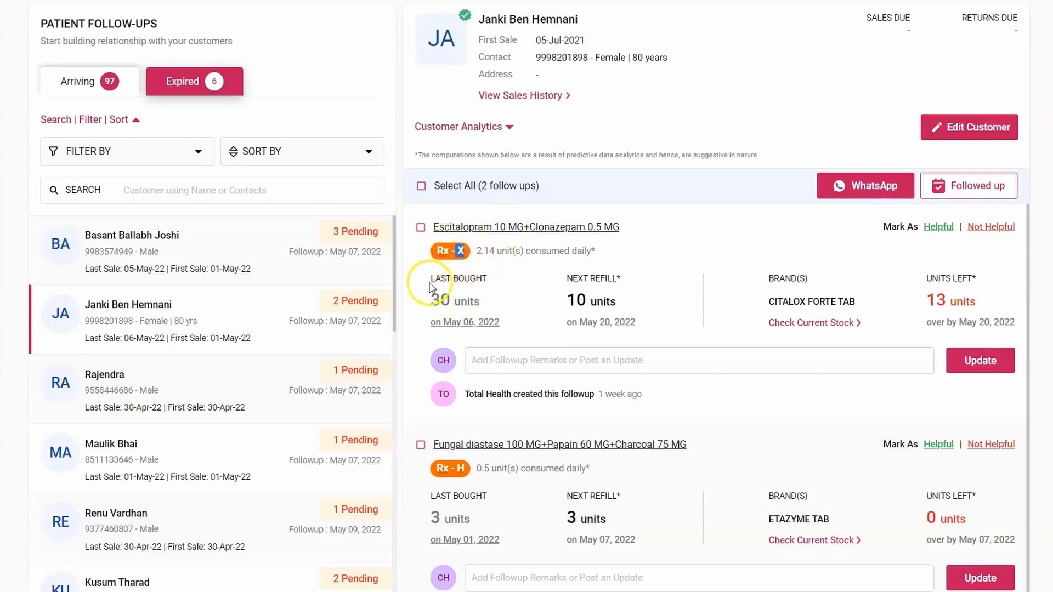
click(431, 305)
drag(438, 304, 481, 301)
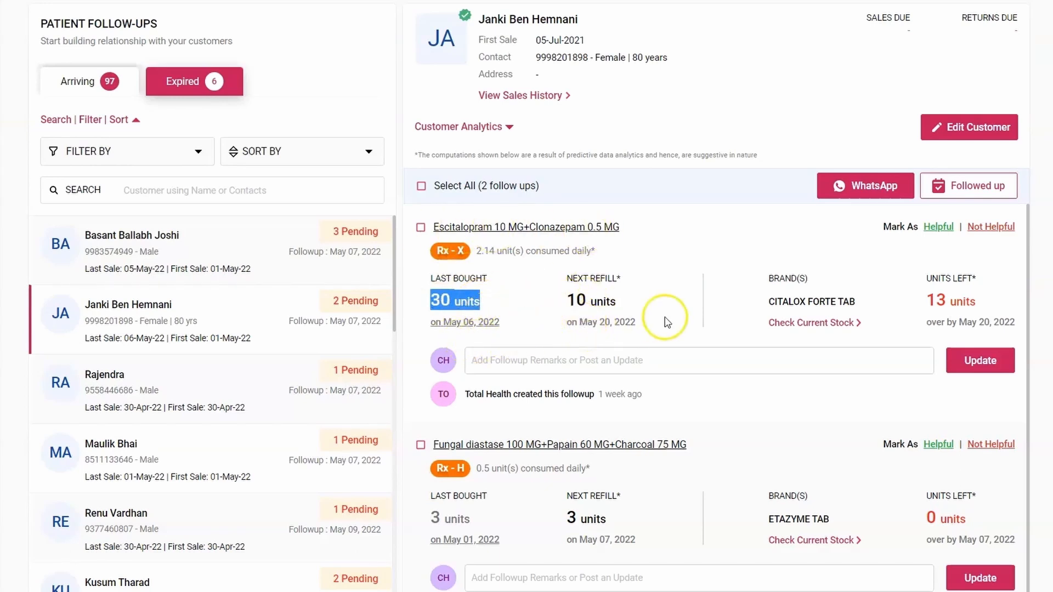
click(563, 303)
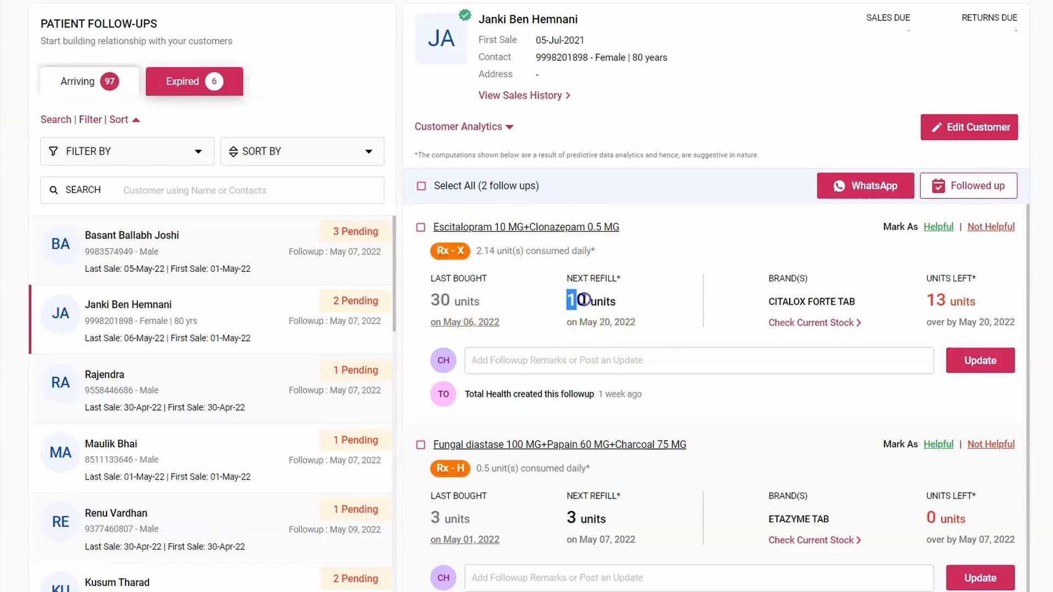
drag(582, 299, 625, 301)
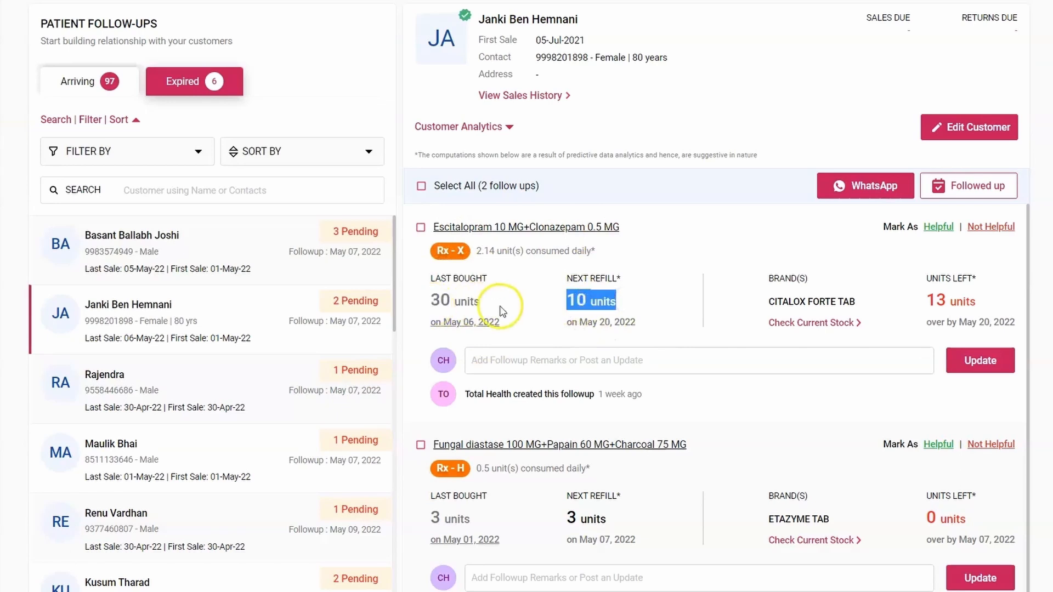
click(529, 96)
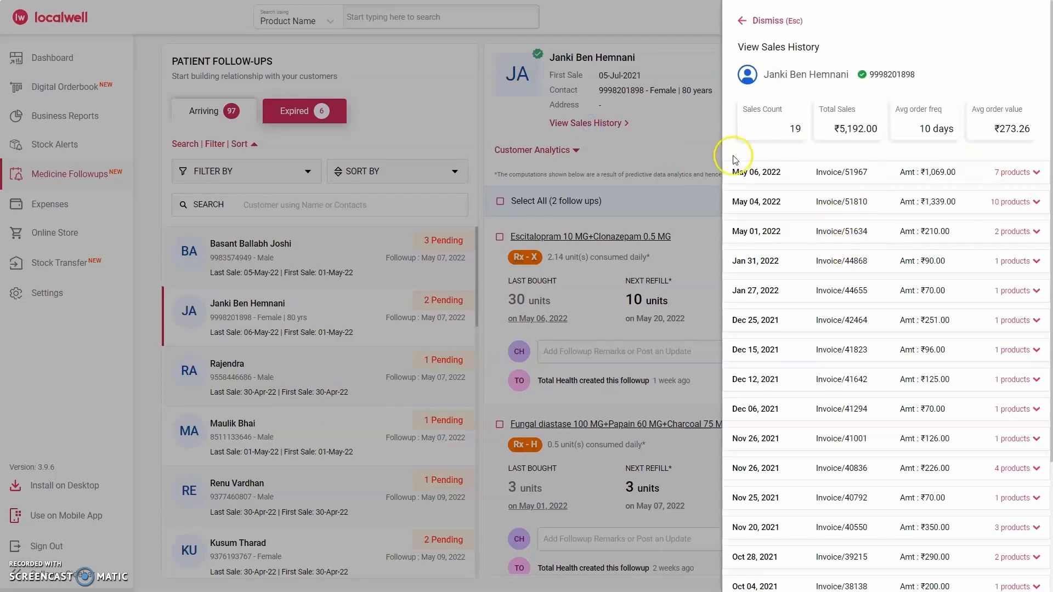
click(773, 20)
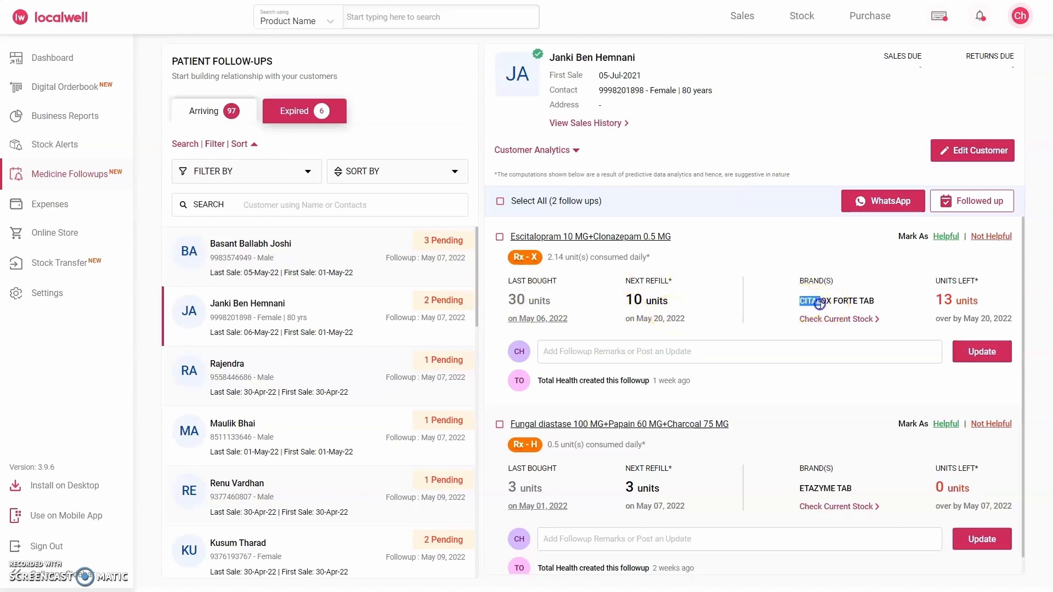
- Check the current stock of the CITALOX FORTE TAB brand, compare its stock substitutes and their prices, and close the stock details
drag(819, 304, 867, 296)
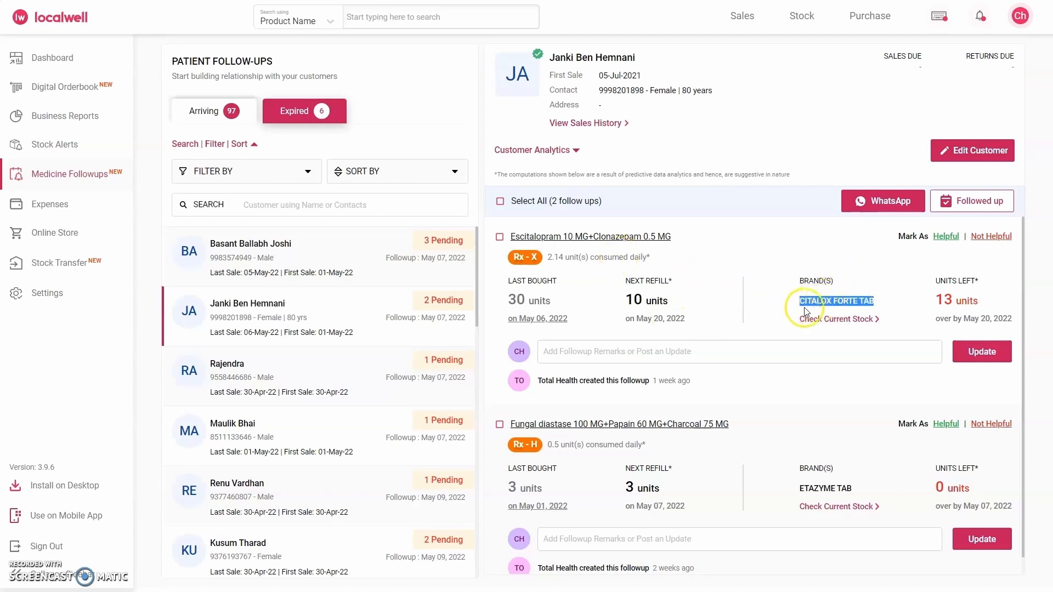
click(864, 280)
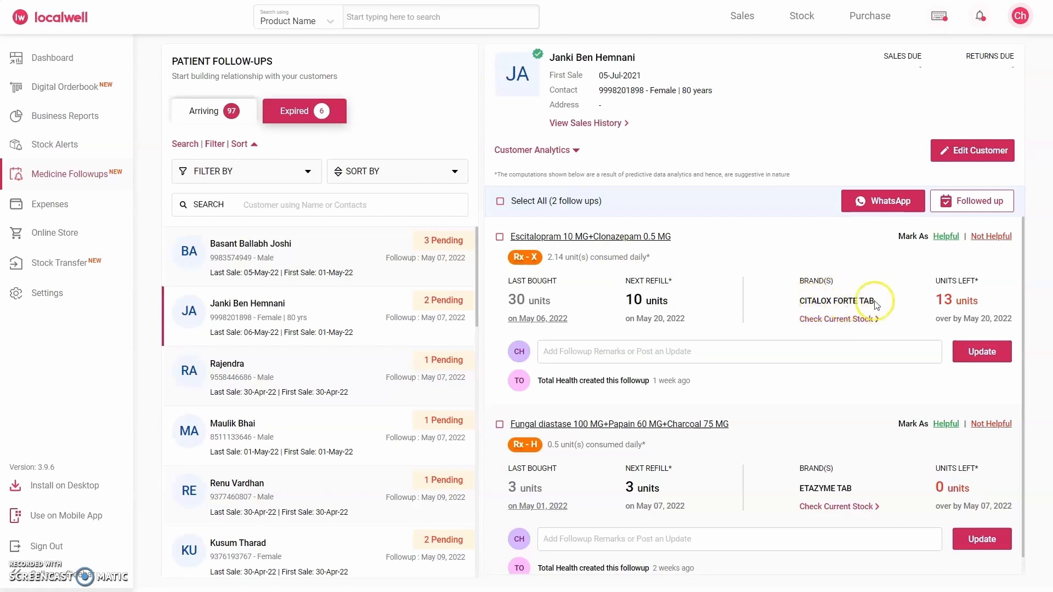
click(851, 321)
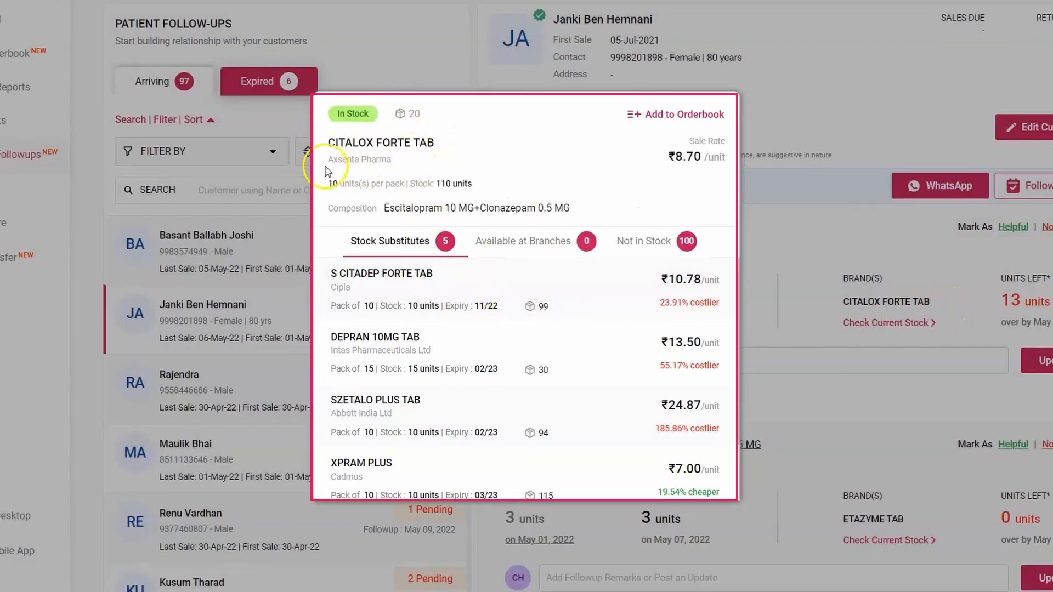
drag(325, 164, 394, 161)
click(454, 173)
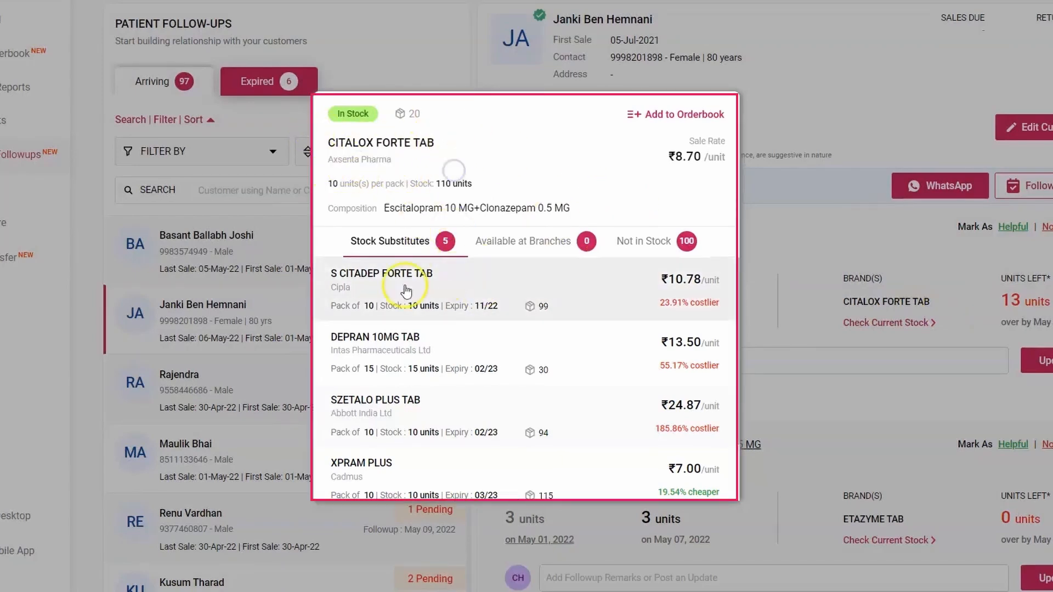
scroll(404, 306, down, 2)
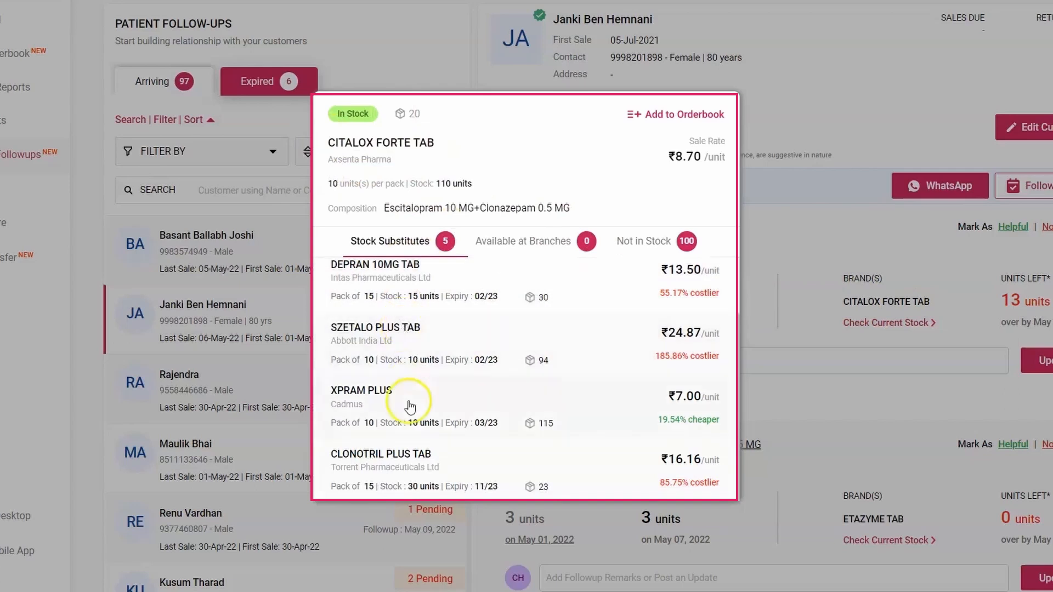
scroll(408, 412, up, 2)
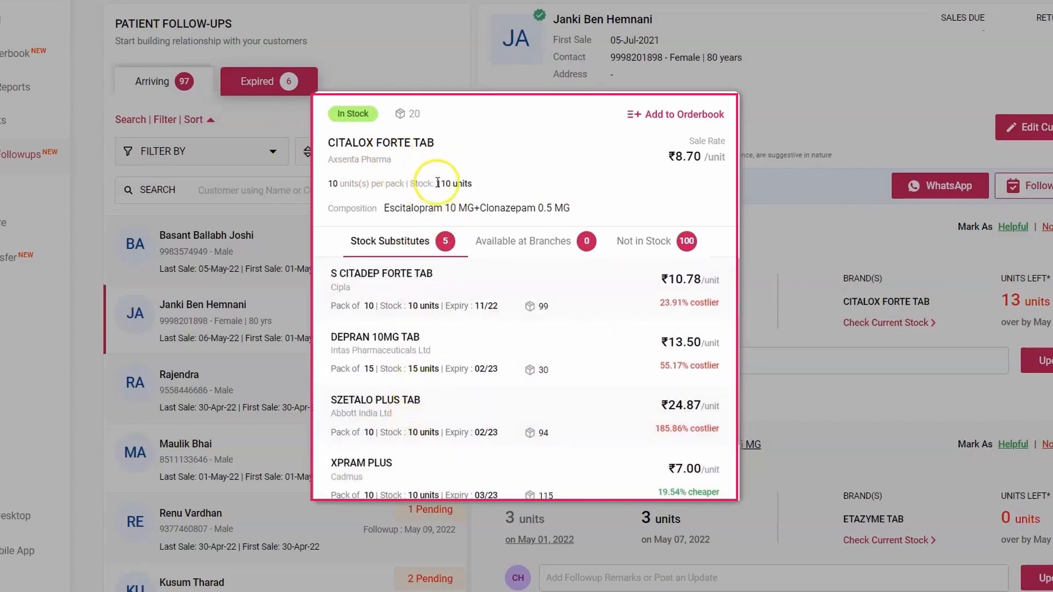
drag(435, 184, 485, 186)
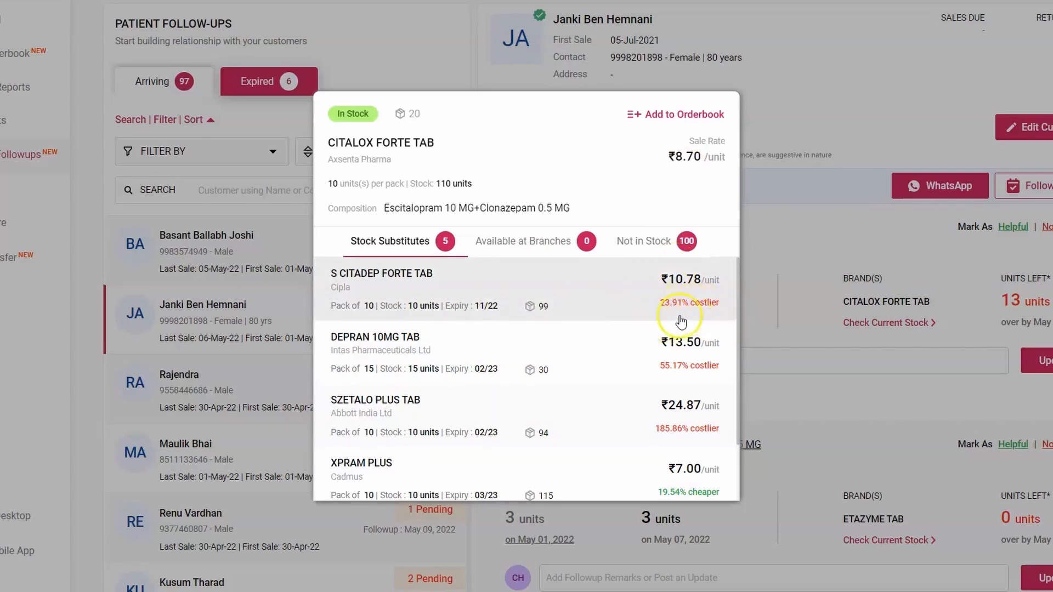
scroll(645, 418, down, 1)
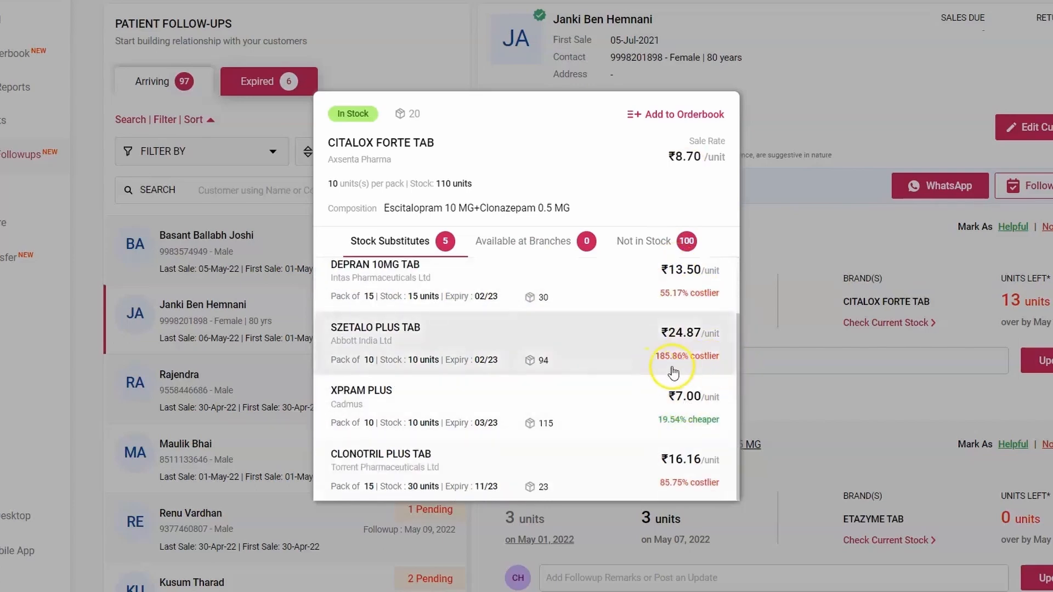
scroll(690, 318, up, 1)
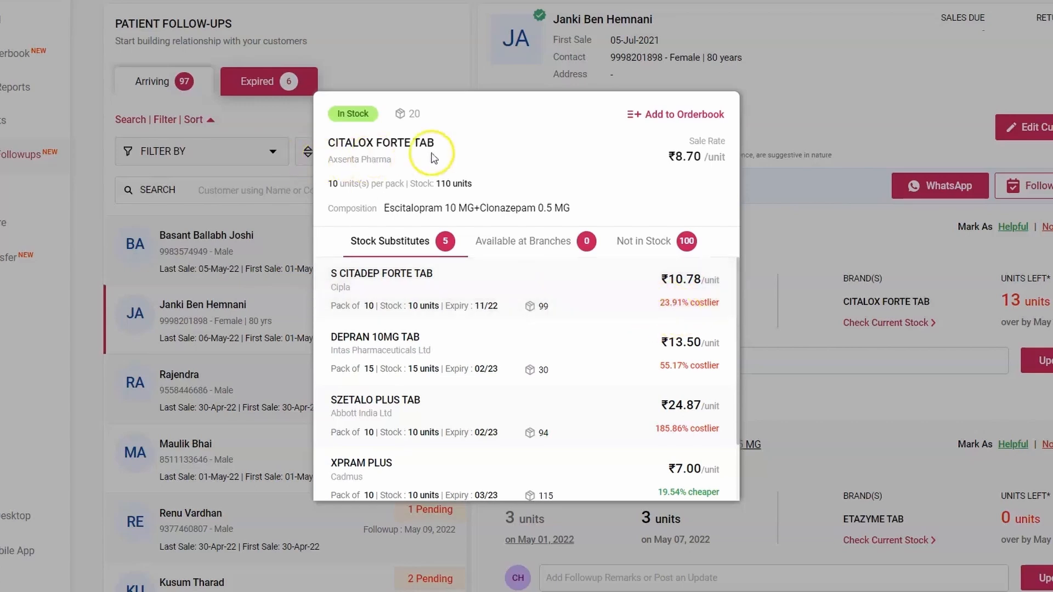
click(853, 130)
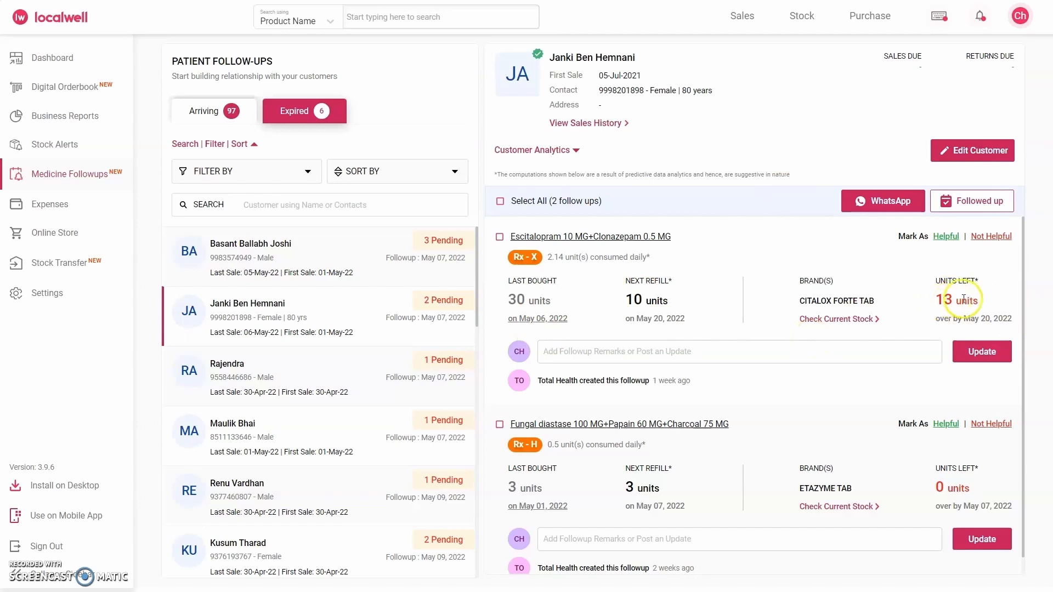
- Examine the units left for the Escitalopram 10 MG+Clonazepam 0.5 MG follow-up
click(933, 302)
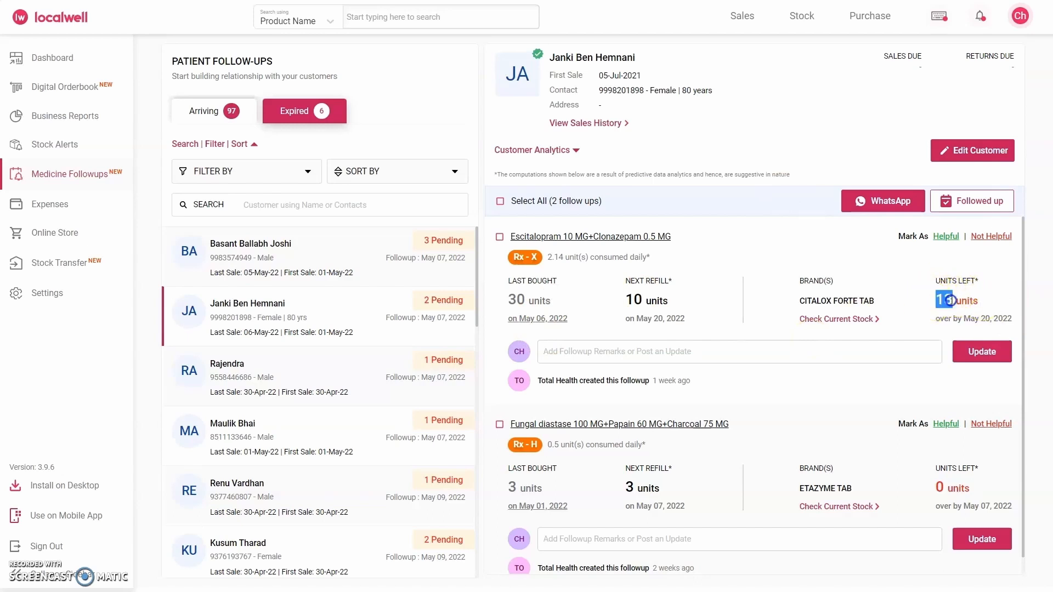
drag(950, 300, 979, 304)
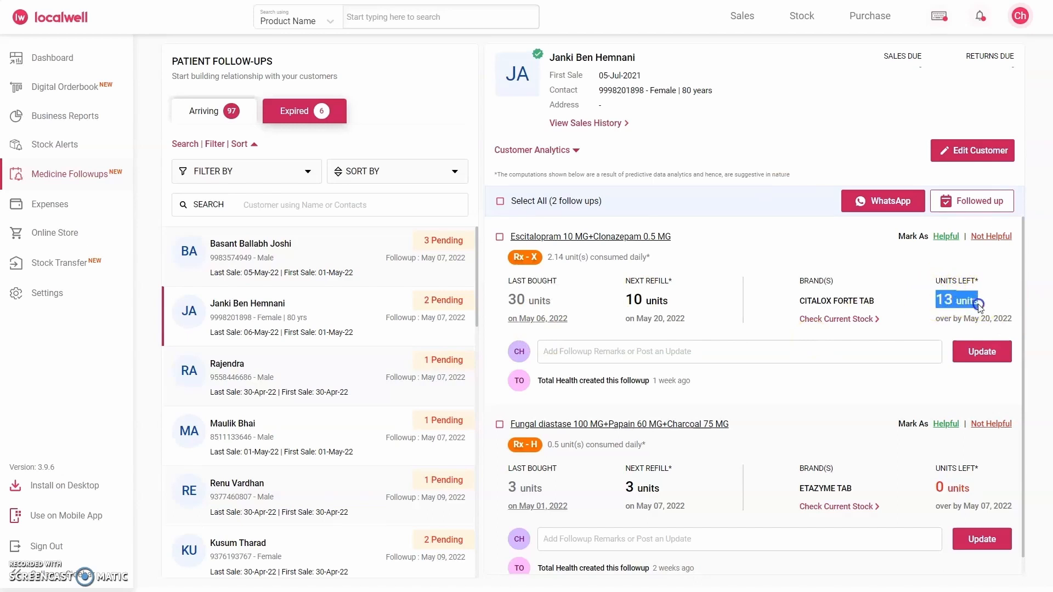
click(927, 305)
drag(932, 301, 996, 307)
click(994, 297)
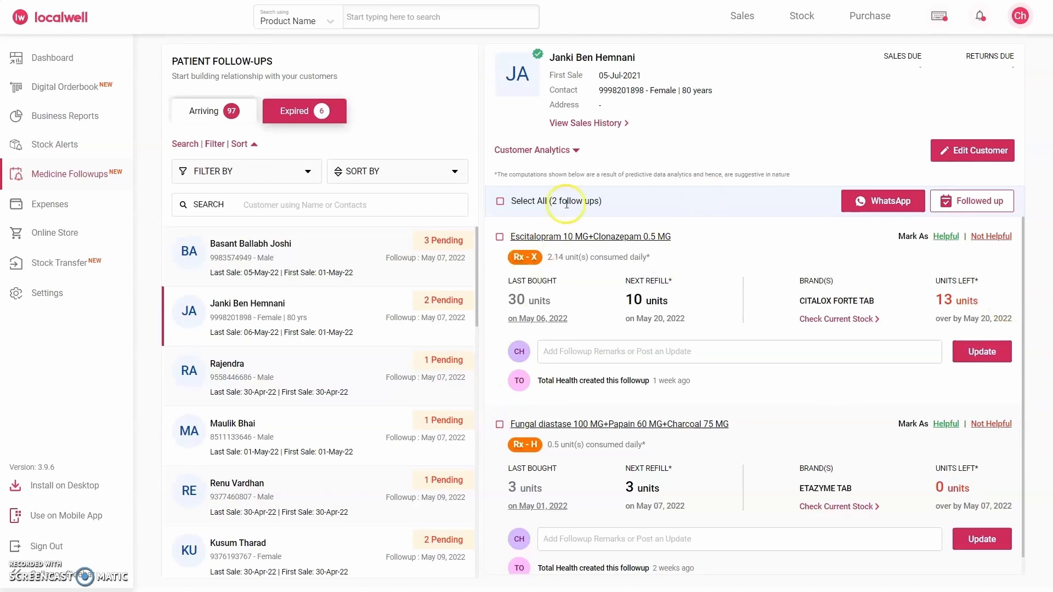
- Mark the Escitalopram 10 MG+Clonazepam 0.5 MG follow-up as helpful and post the remark "This Customer is not in Town. She is in Mumbai"
click(948, 238)
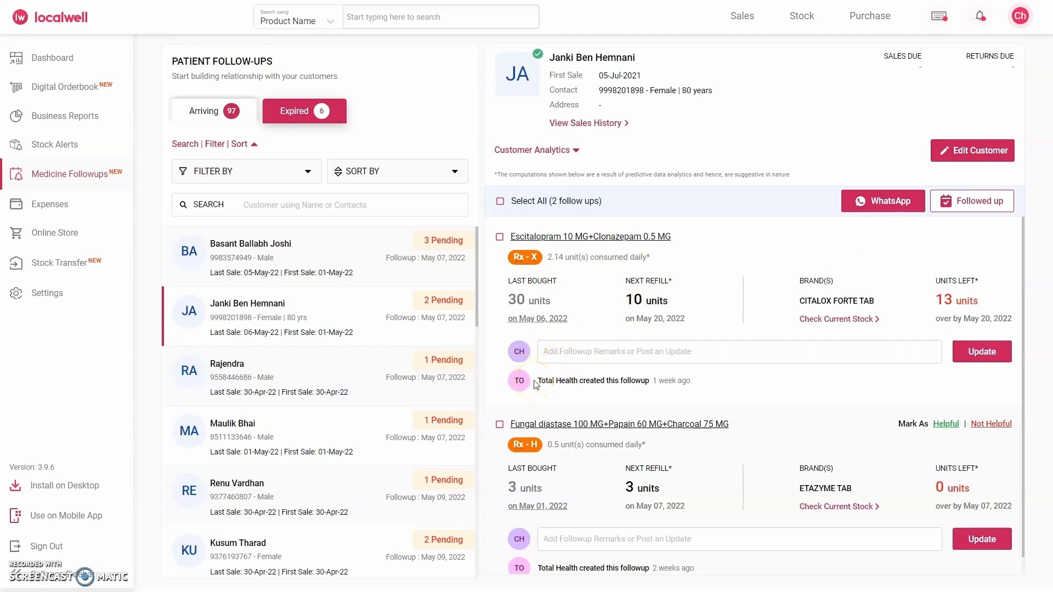
click(591, 357)
text(This Custome)
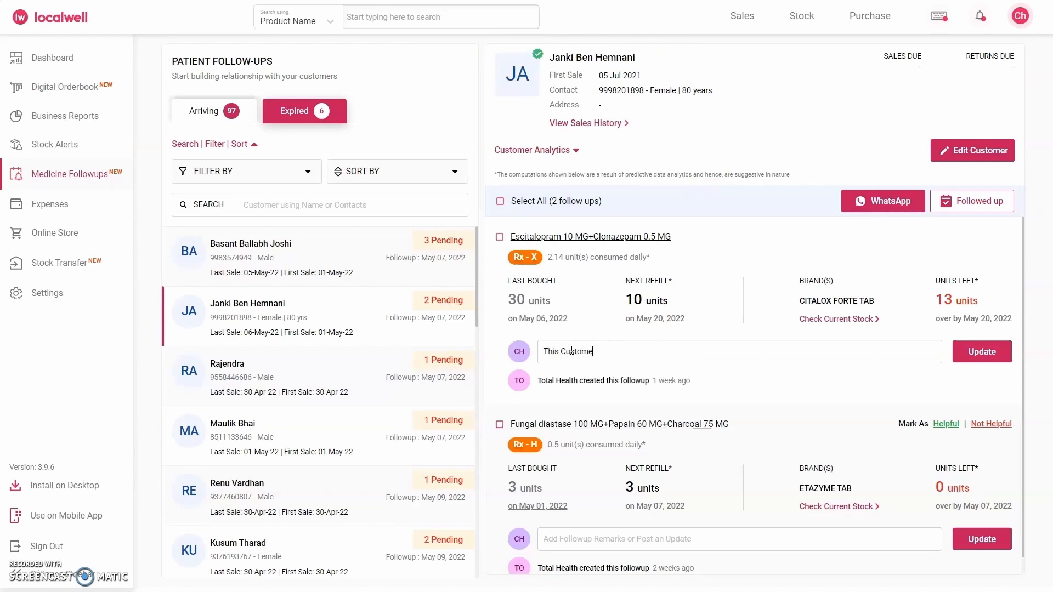
text(r is not in Town. She is in Mumbai)
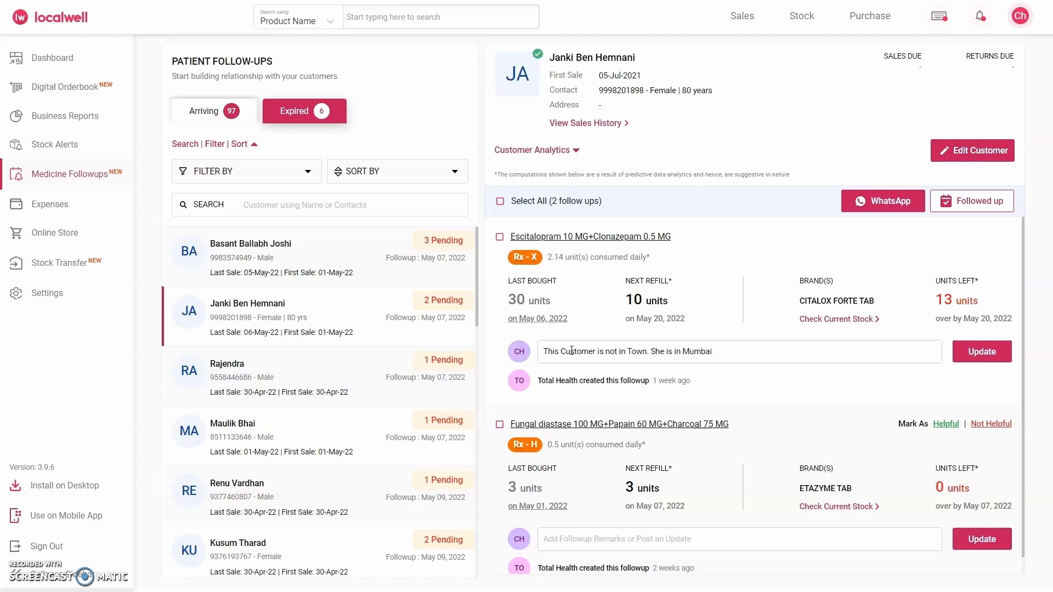
click(982, 352)
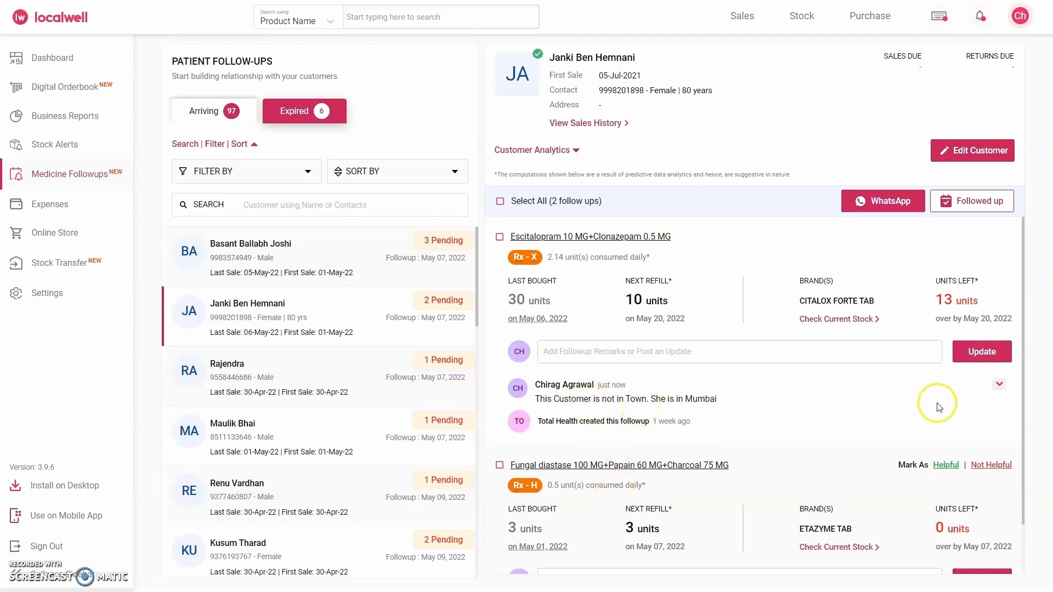
- Delete the posted remark from the Escitalopram 10 MG+Clonazepam 0.5 MG follow-up
click(994, 384)
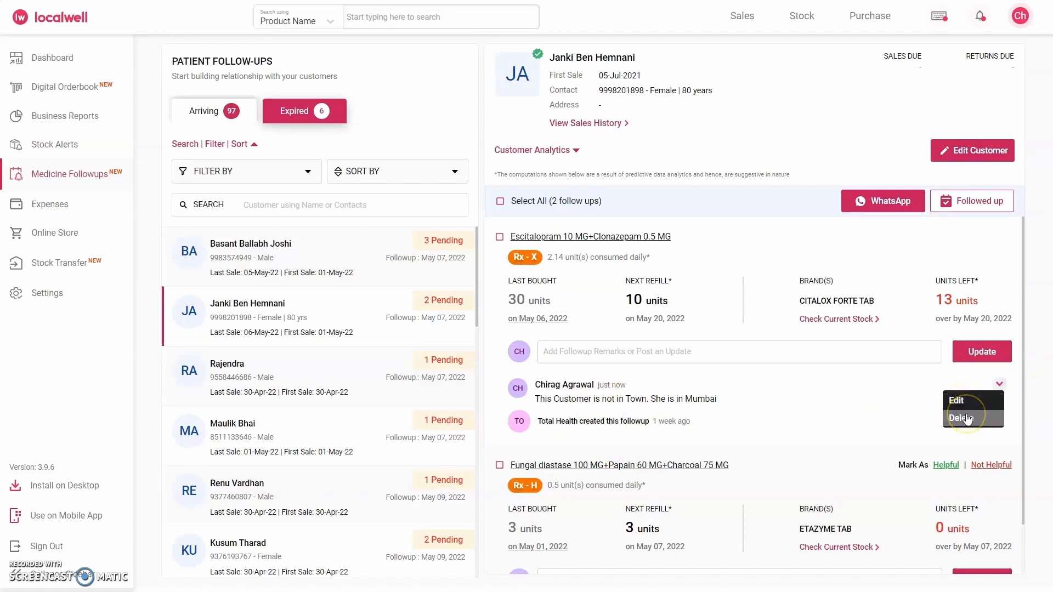
click(964, 407)
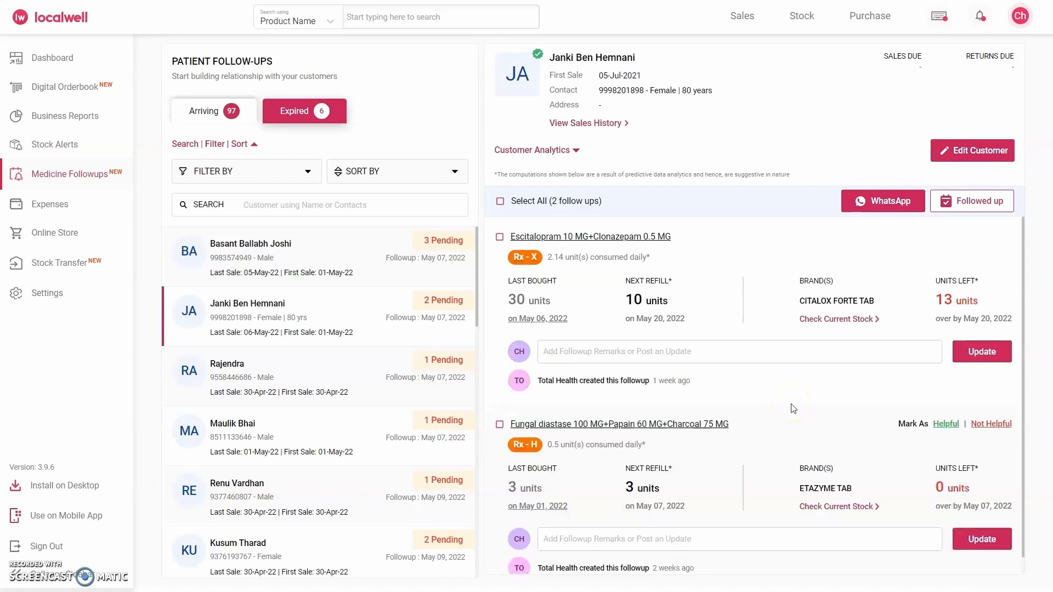
- Select both of the customer's follow-ups at once and clear the selection again
scroll(607, 307, down, 1)
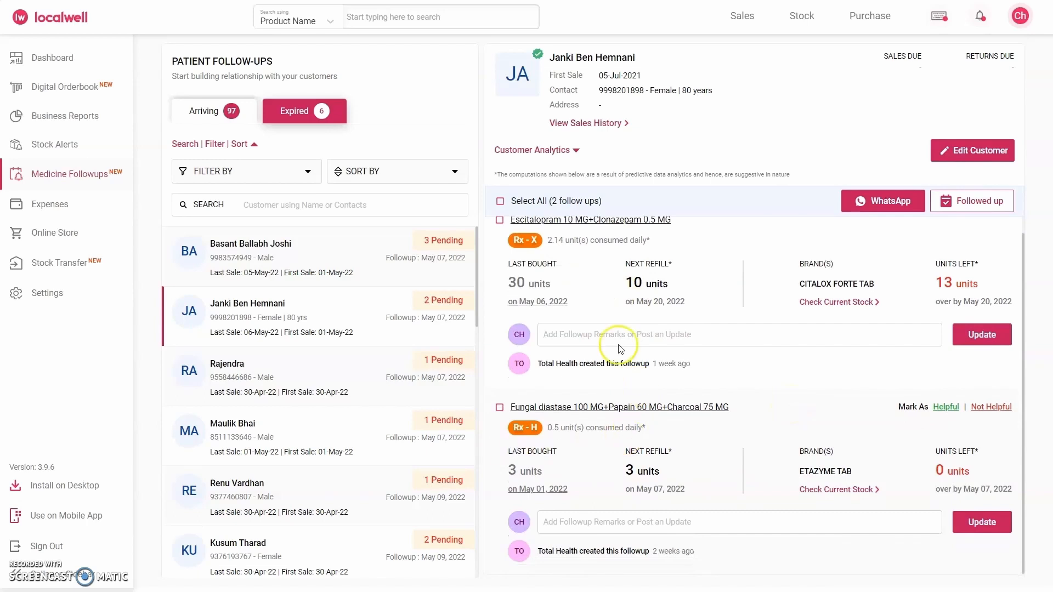
scroll(613, 460, up, 2)
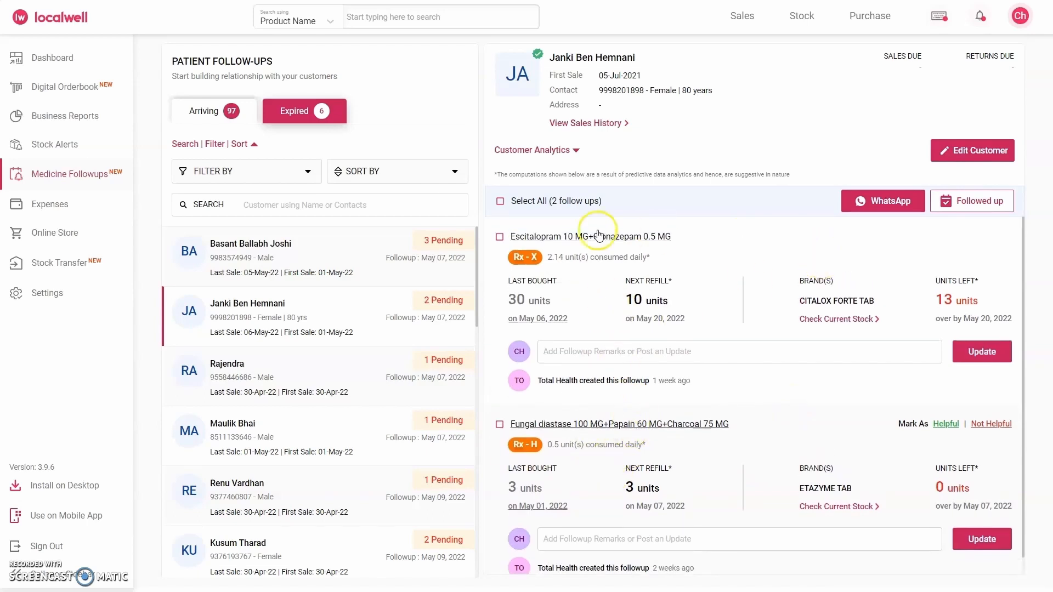
click(499, 201)
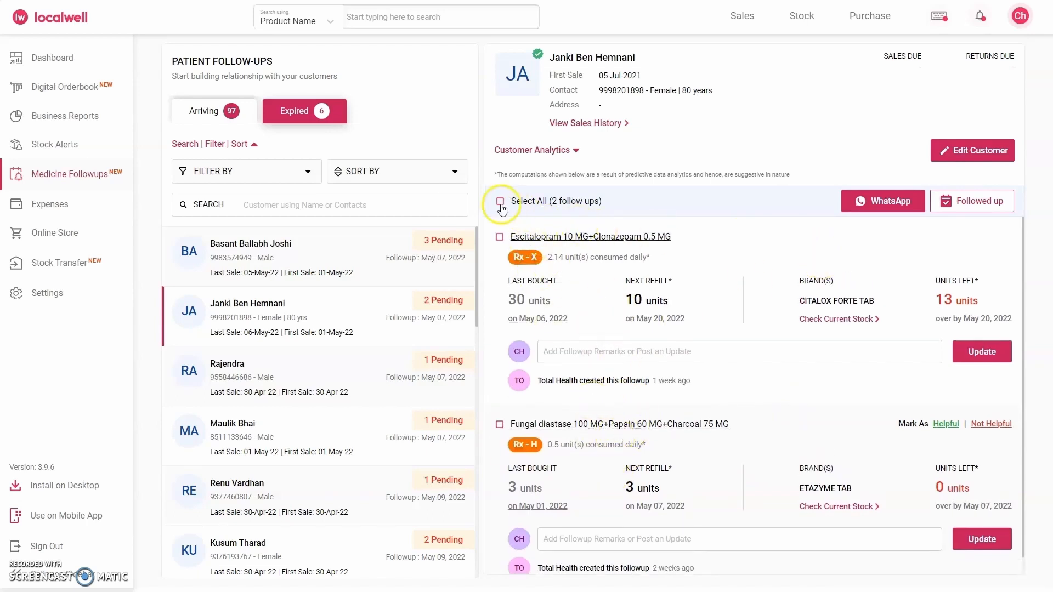
click(937, 191)
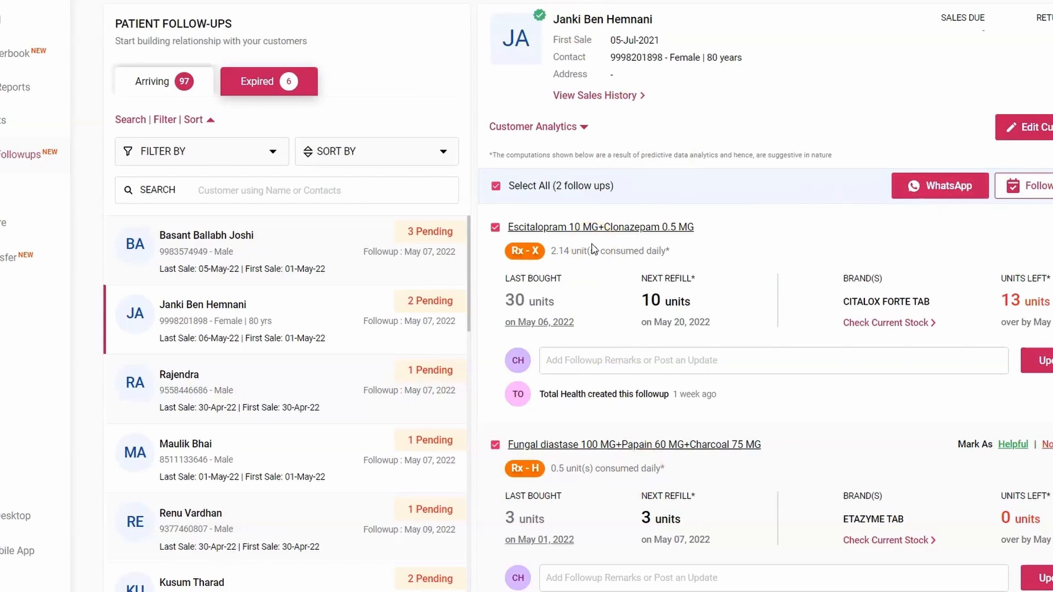
click(495, 187)
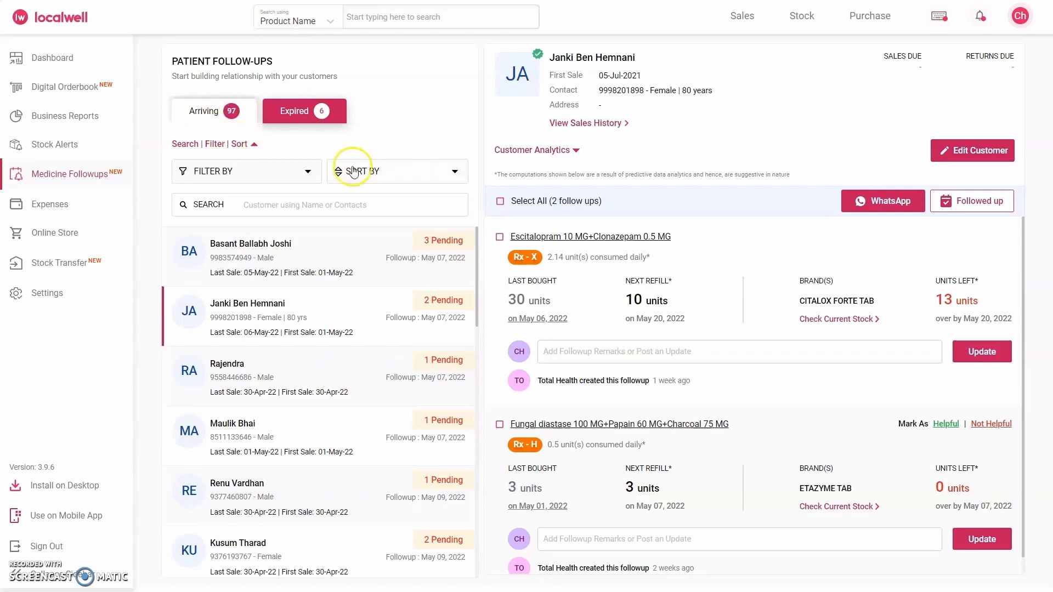
- Switch to the arriving follow-ups and open the first listed customer's follow-up details
click(305, 116)
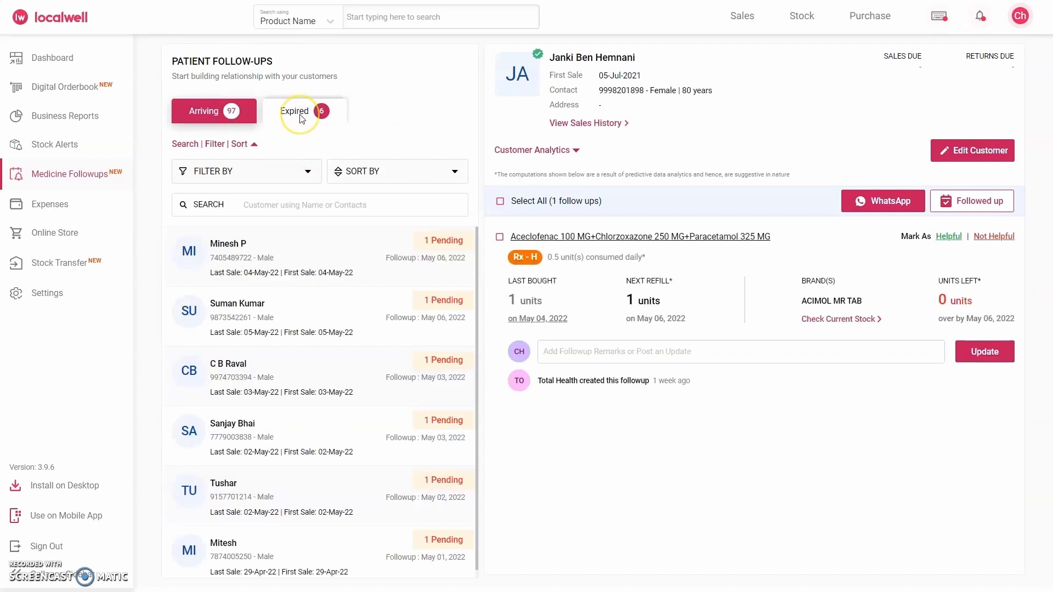
click(244, 287)
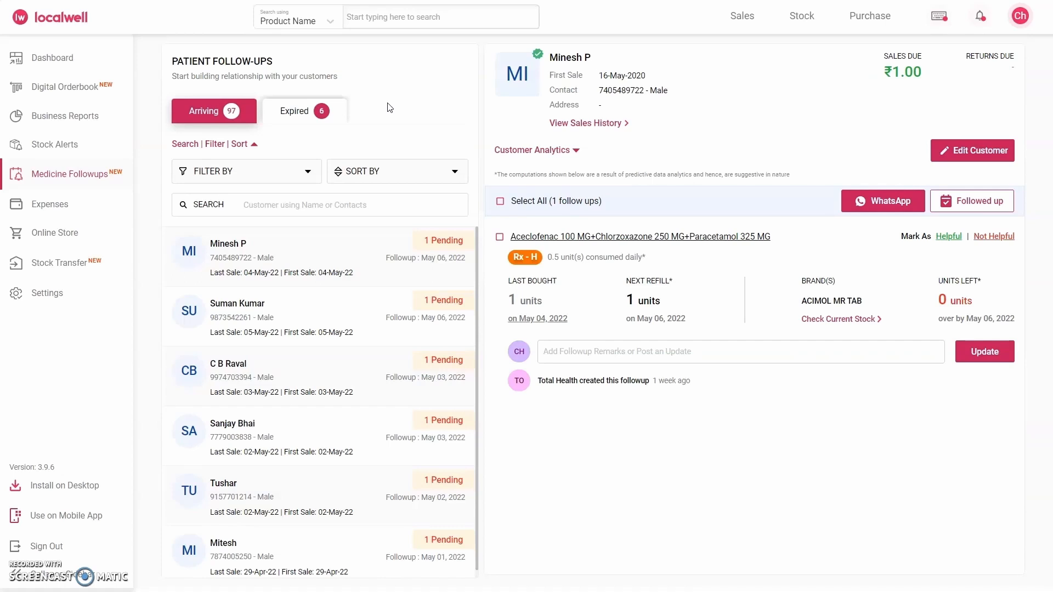
click(670, 101)
click(432, 120)
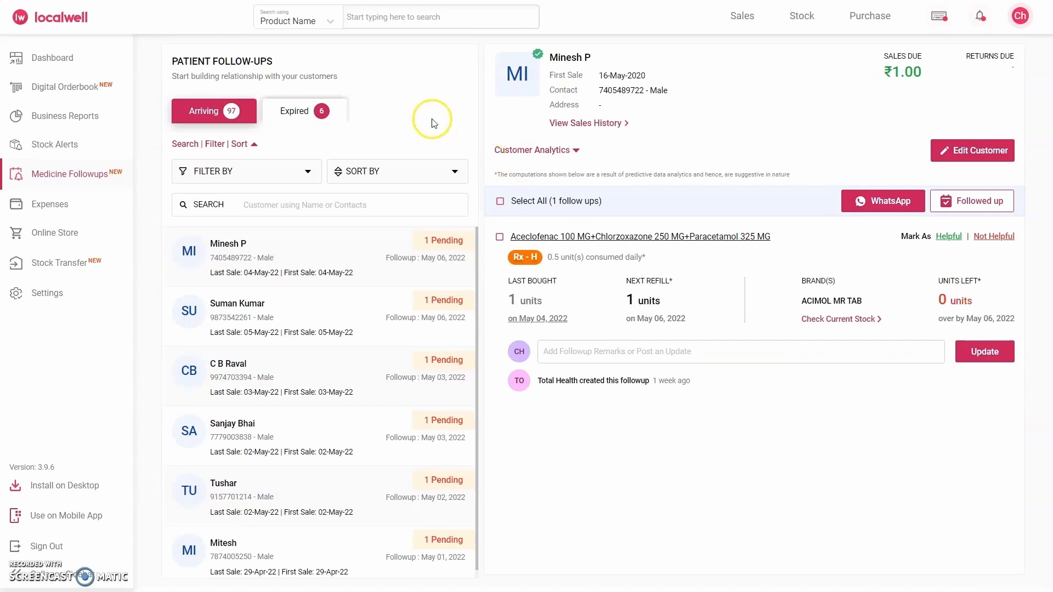